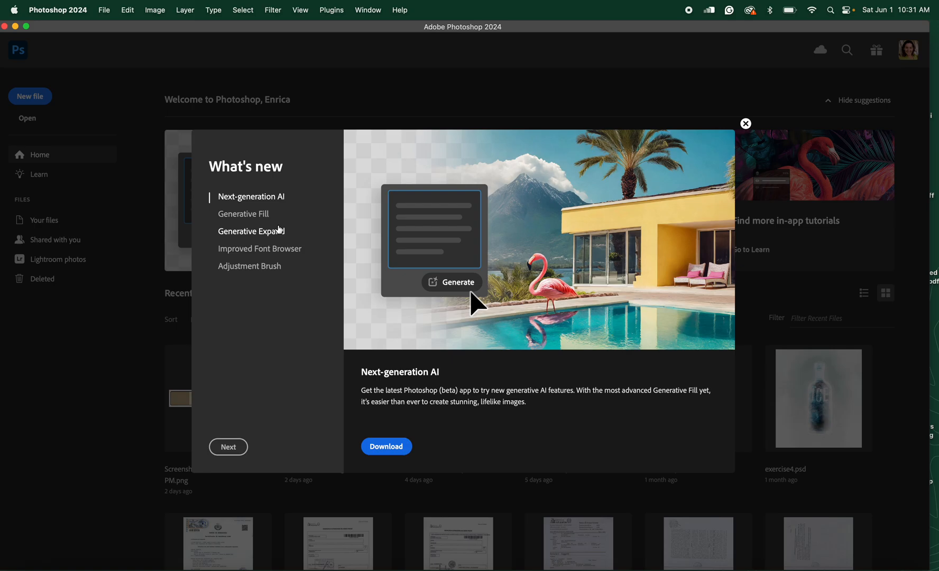
# Dismiss the What's new overview and start setting up a new document in an enlarged dialog
pyautogui.click(745, 124)
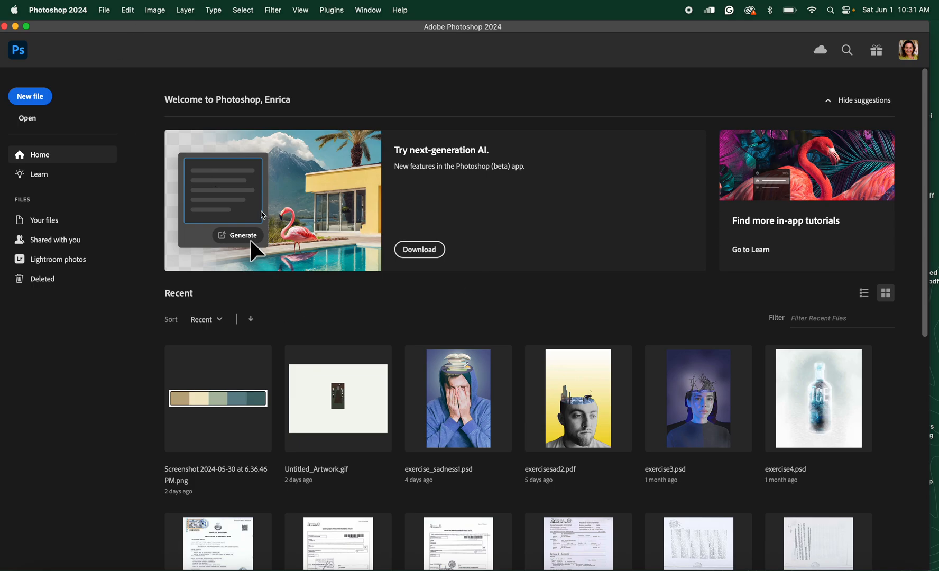
pyautogui.click(36, 98)
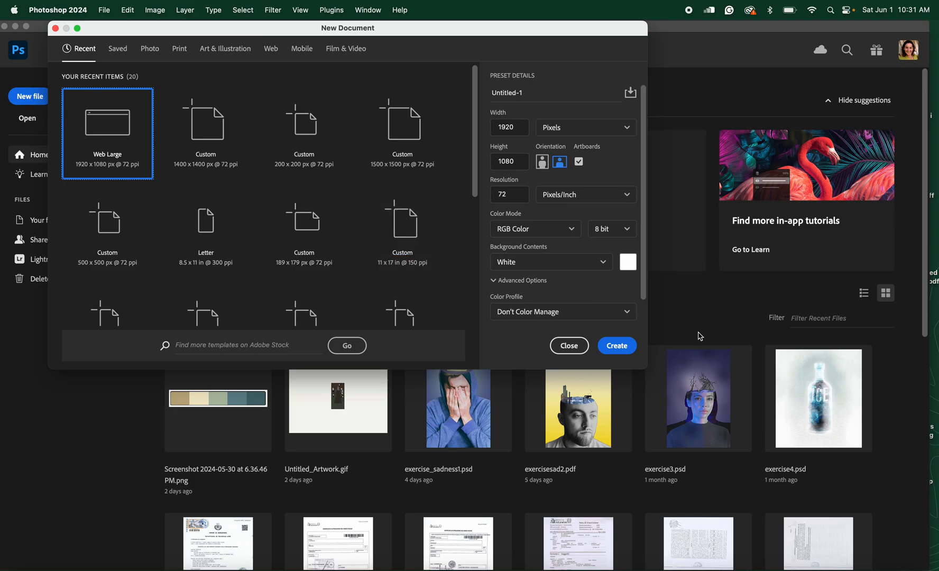
pyautogui.moveTo(647, 369); pyautogui.dragTo(793, 514)
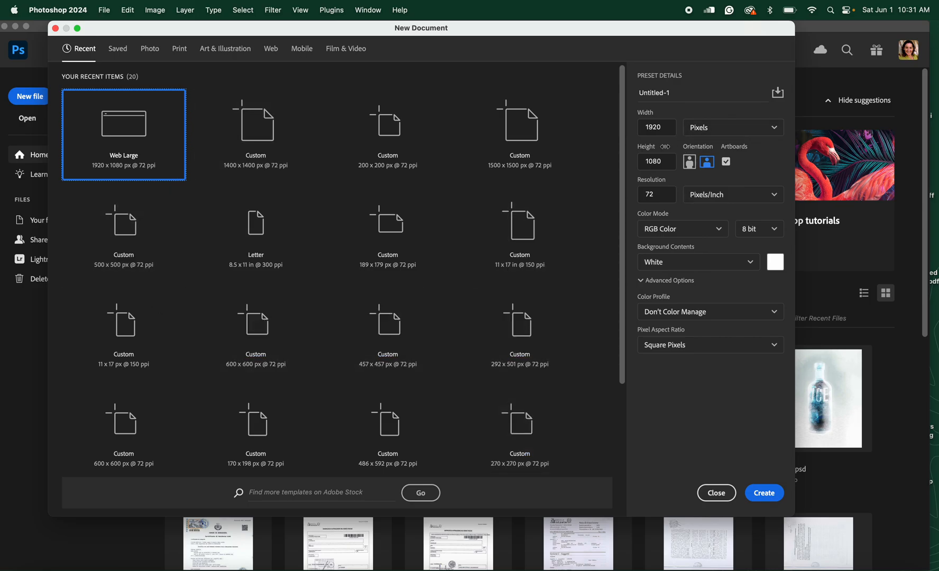
# Review the measurement units and browse the Print, Web, Mobile and Film & Video document presets, including Web Minimum
pyautogui.click(776, 129)
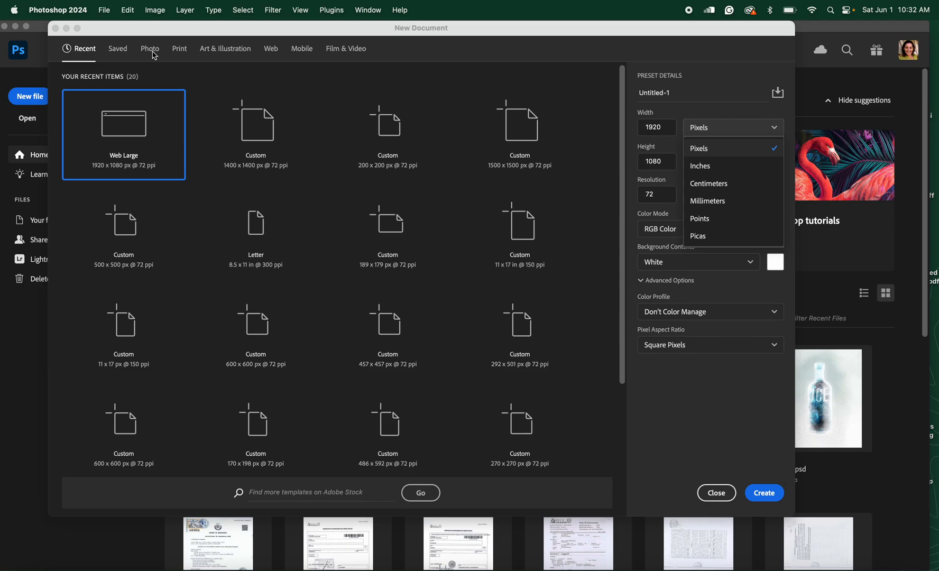
pyautogui.click(184, 51)
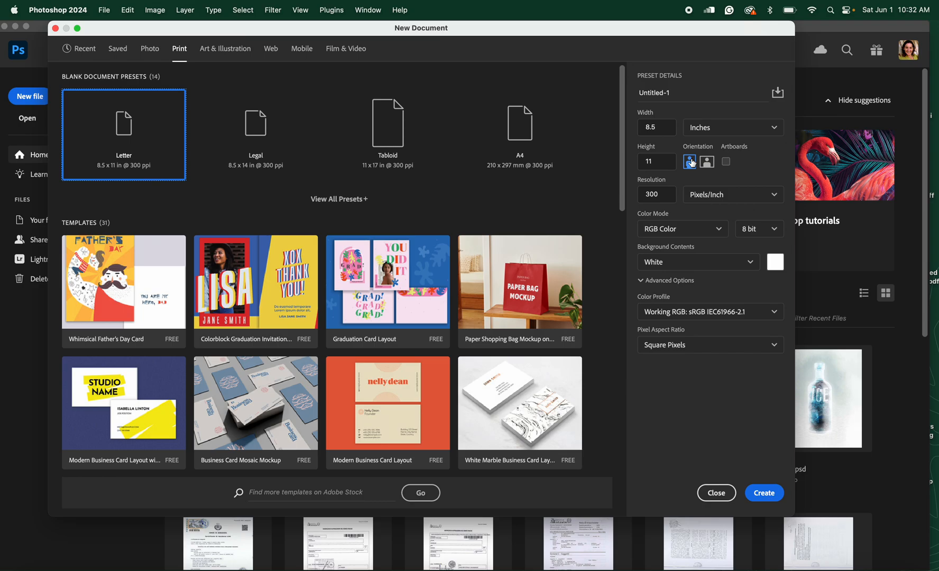
pyautogui.moveTo(671, 193); pyautogui.dragTo(626, 191)
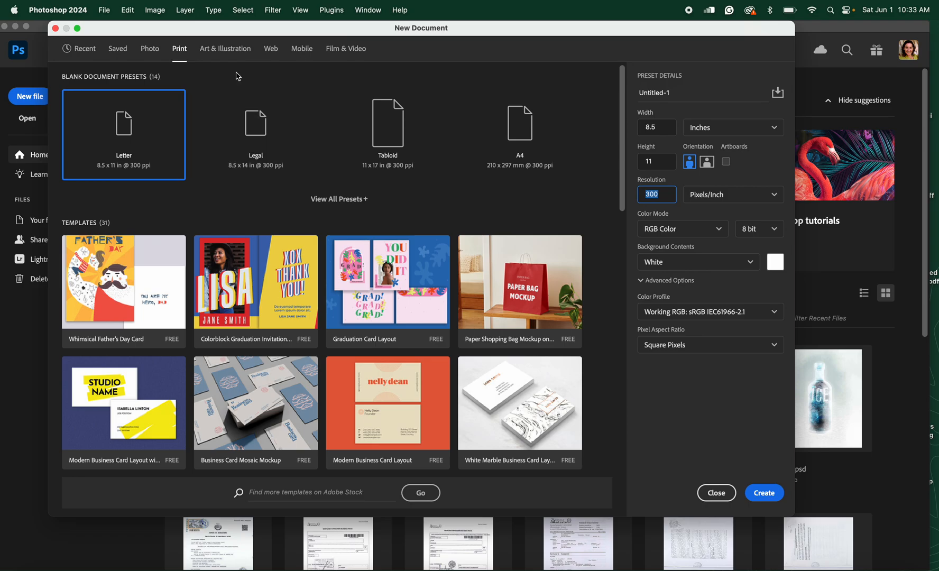
pyautogui.click(269, 51)
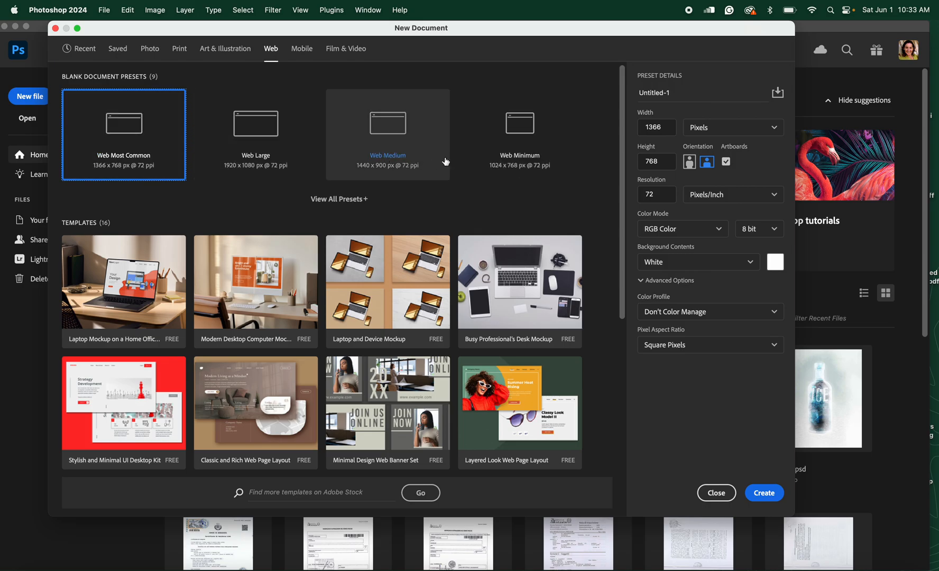
pyautogui.click(530, 127)
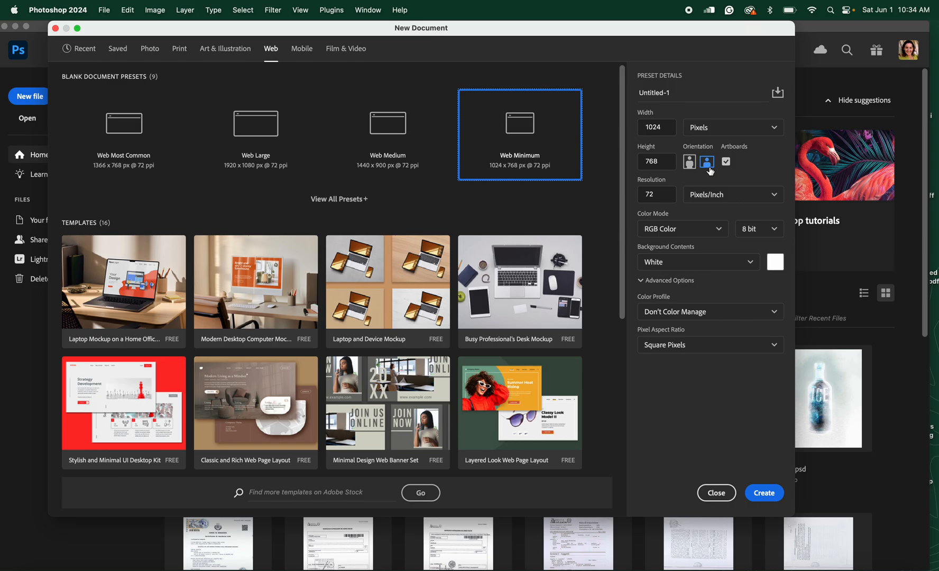
pyautogui.click(309, 53)
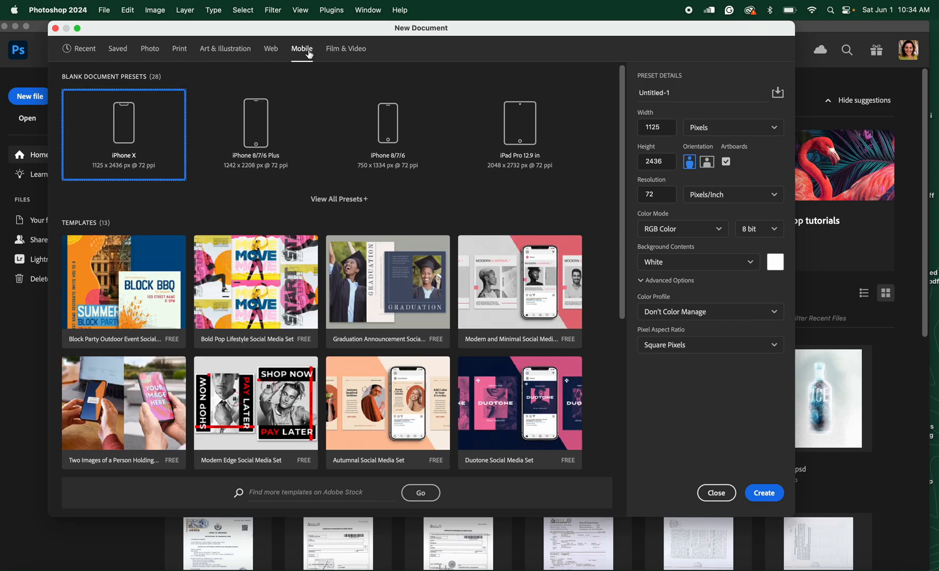
pyautogui.click(337, 58)
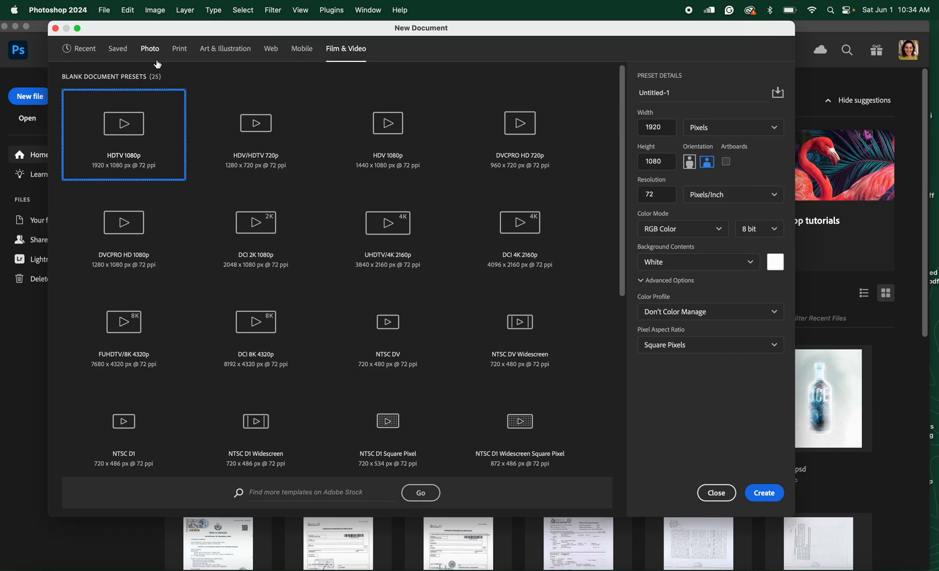
# Choose the Letter preset for print, keeping RGB Color as the color mode and White as the background contents
pyautogui.click(181, 52)
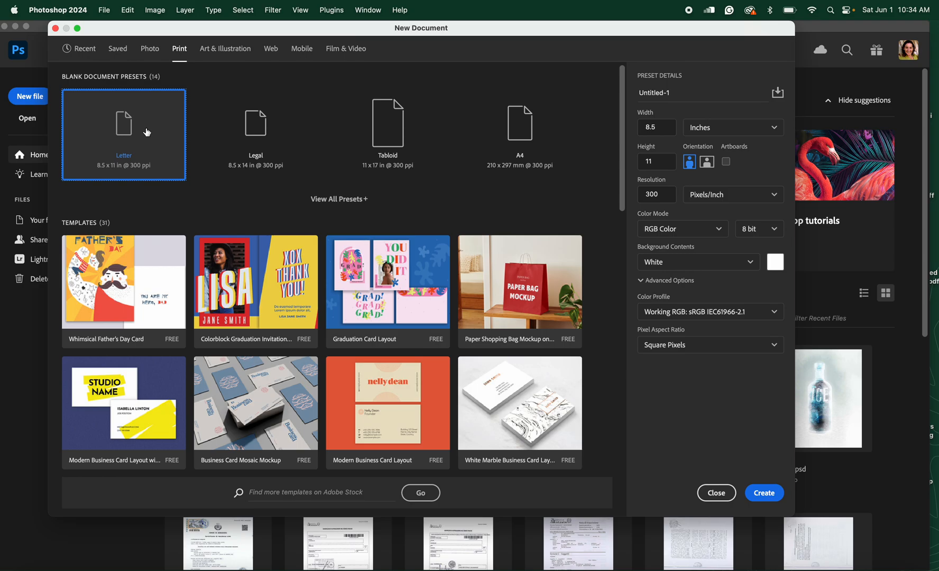
pyautogui.click(722, 231)
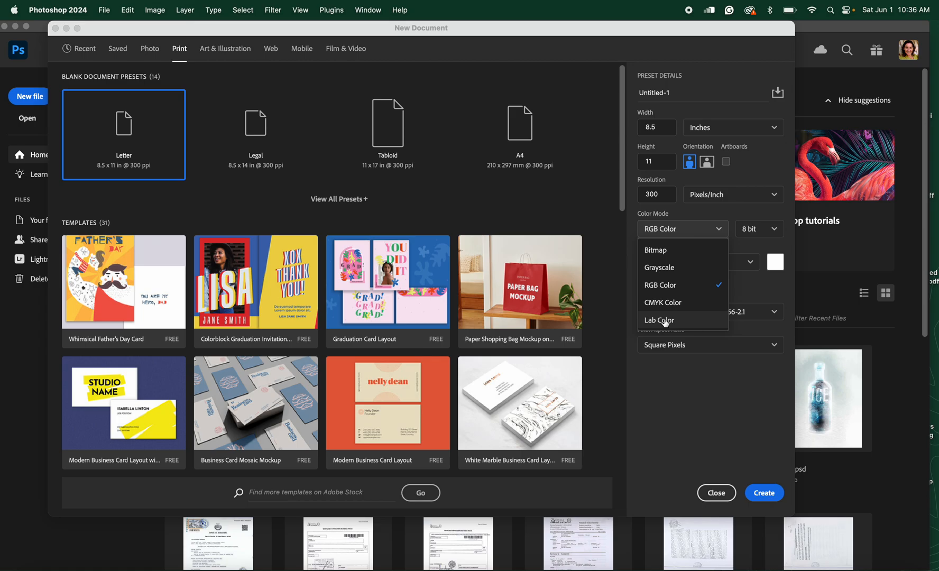
pyautogui.click(663, 291)
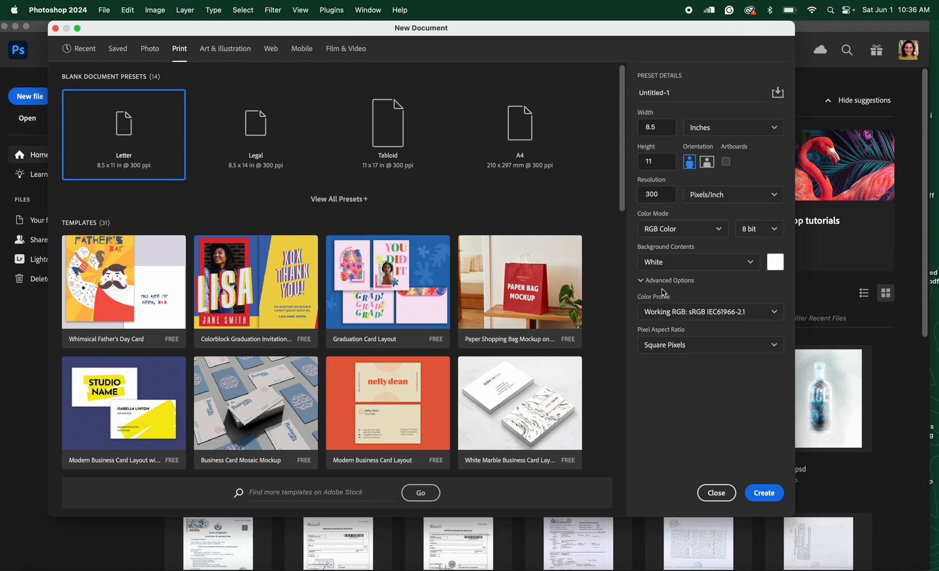
pyautogui.click(751, 262)
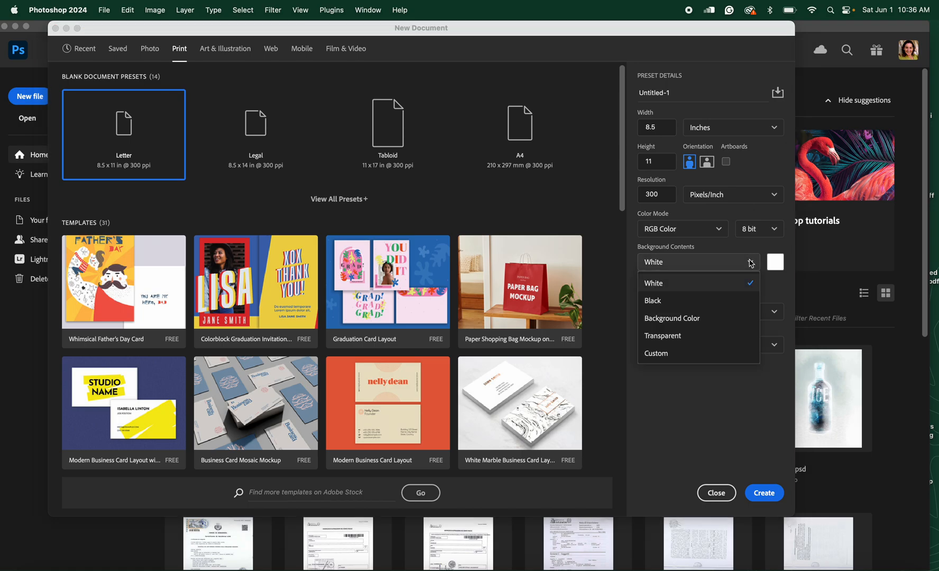
pyautogui.click(751, 262)
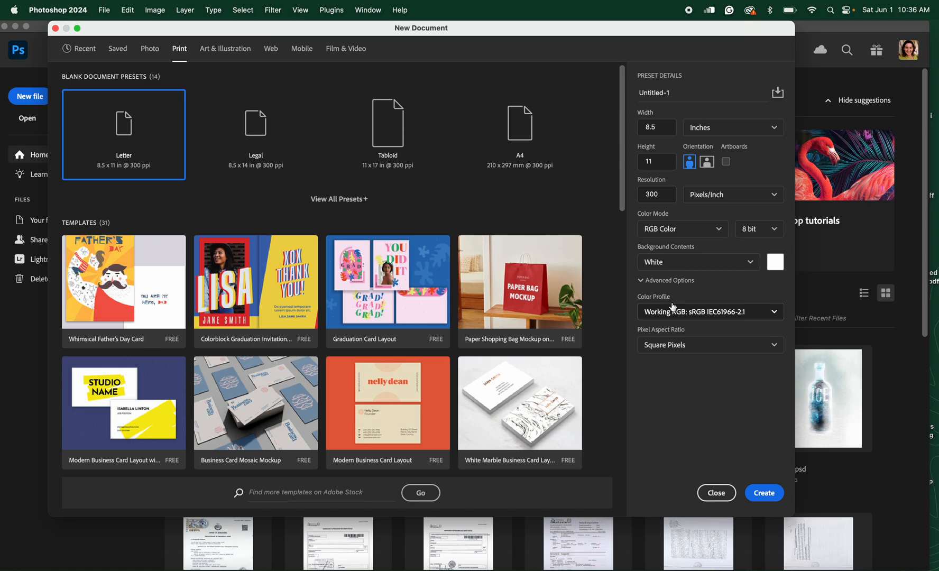
# Examine the full list of color profiles available for the new document without changing the profile
pyautogui.click(775, 311)
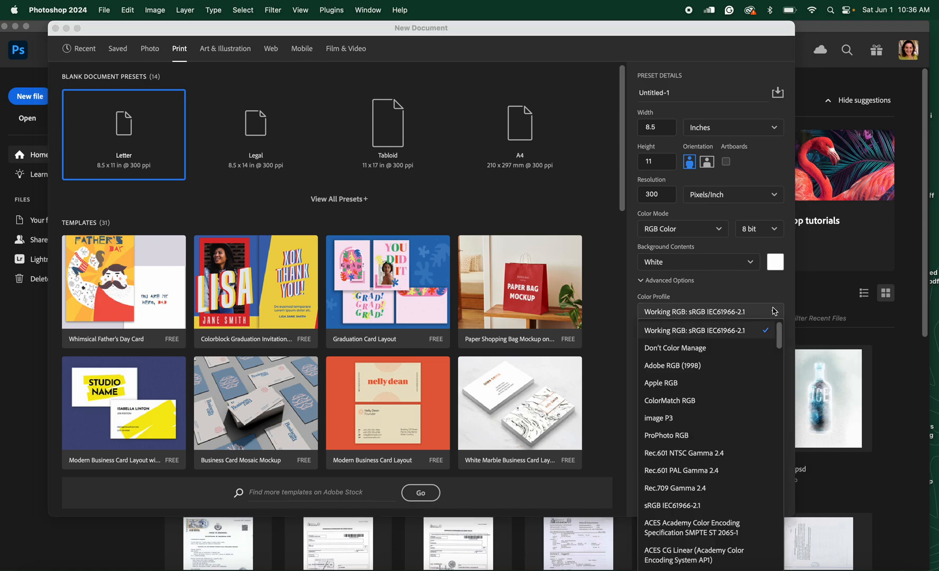
pyautogui.scroll(-1, 743, 384)
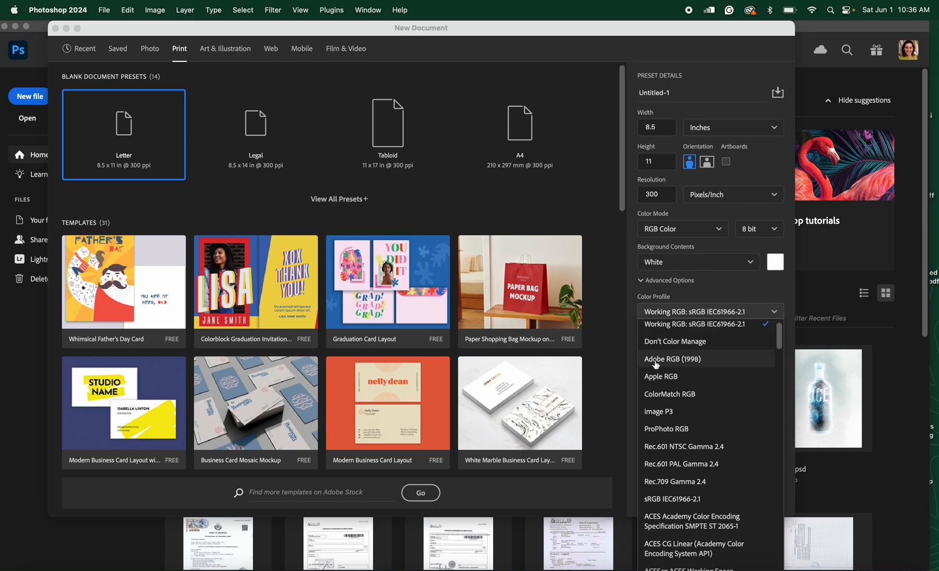
pyautogui.scroll(-3, 665, 392)
pyautogui.scroll(-8, 667, 393)
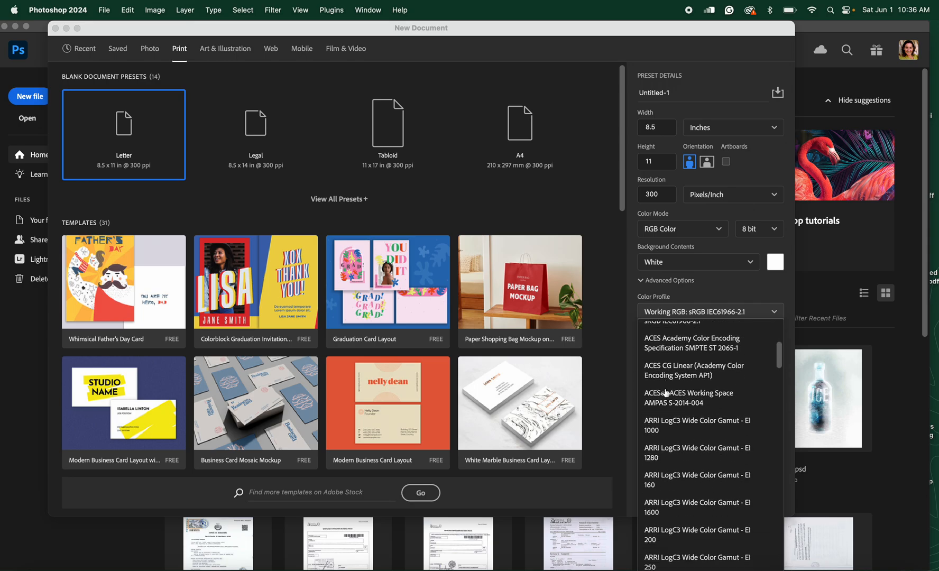
pyautogui.scroll(-7, 666, 393)
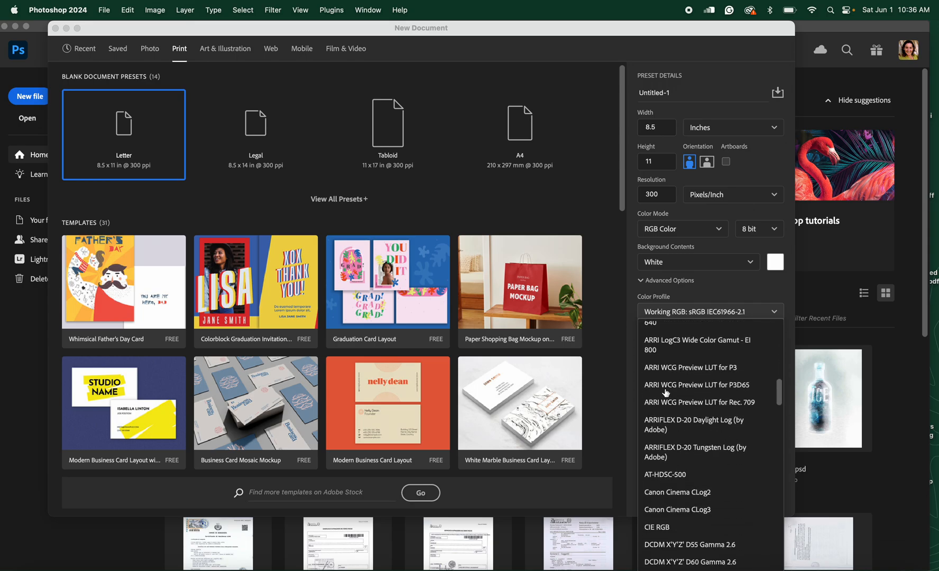
pyautogui.scroll(-5, 666, 393)
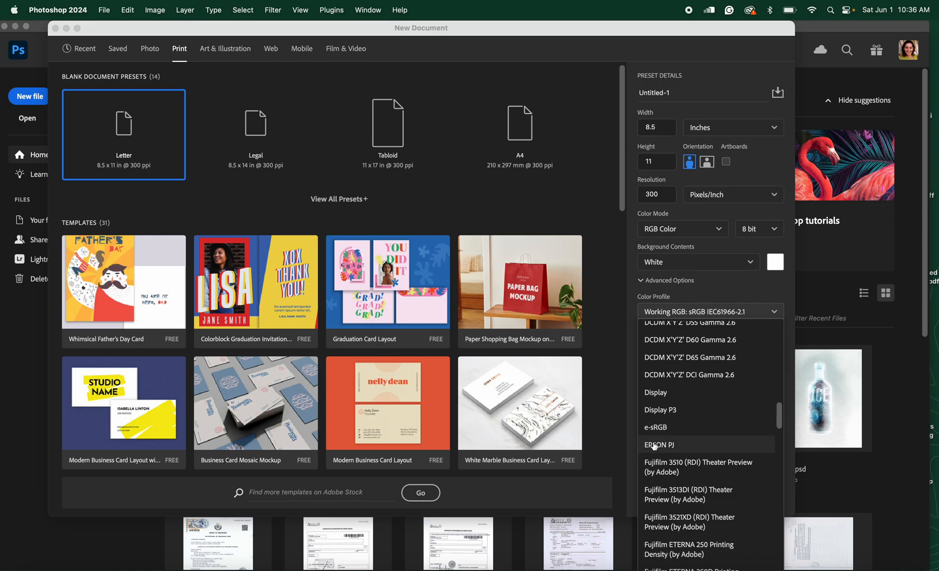
pyautogui.scroll(-6, 657, 465)
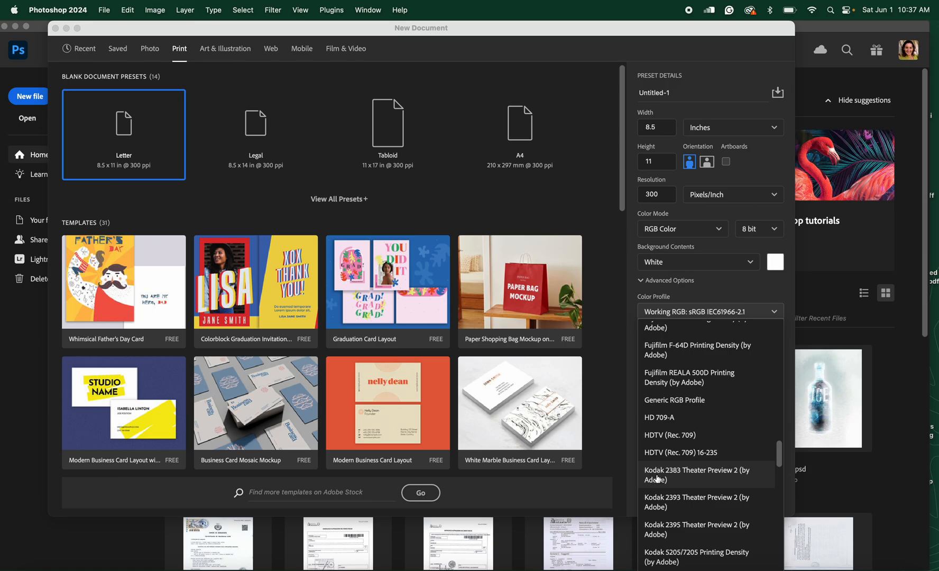
pyautogui.scroll(-8, 658, 479)
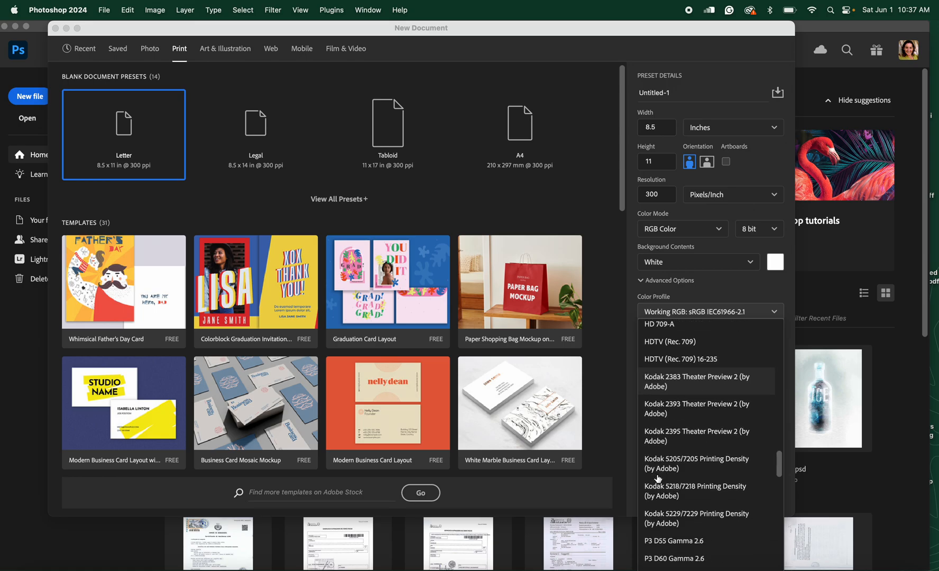
pyautogui.scroll(-4, 658, 479)
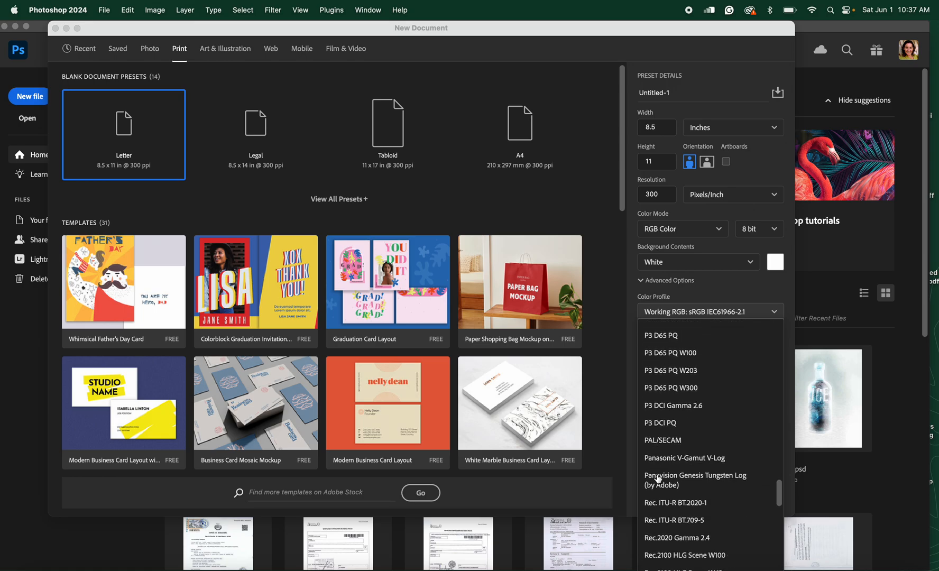
pyautogui.scroll(-8, 658, 478)
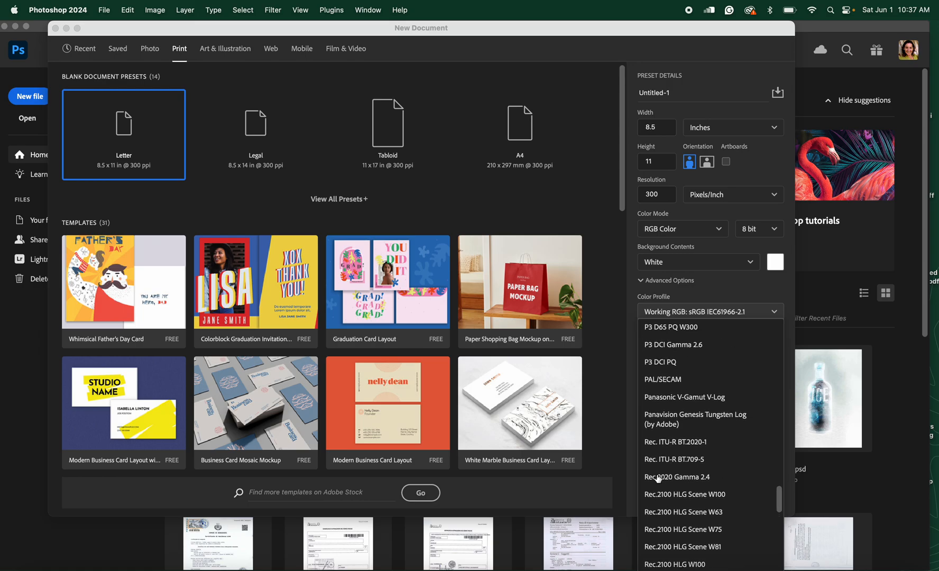
pyautogui.scroll(-5, 659, 478)
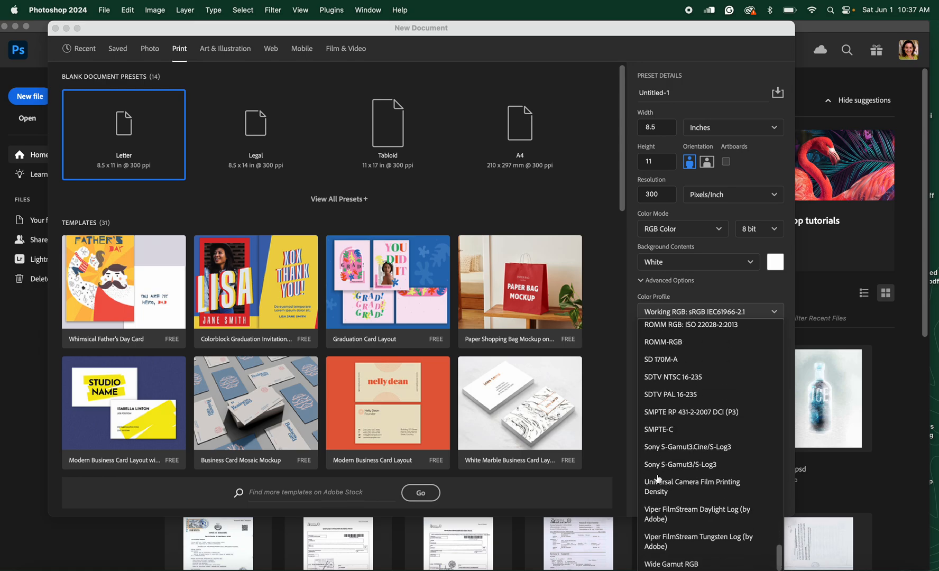
pyautogui.click(728, 293)
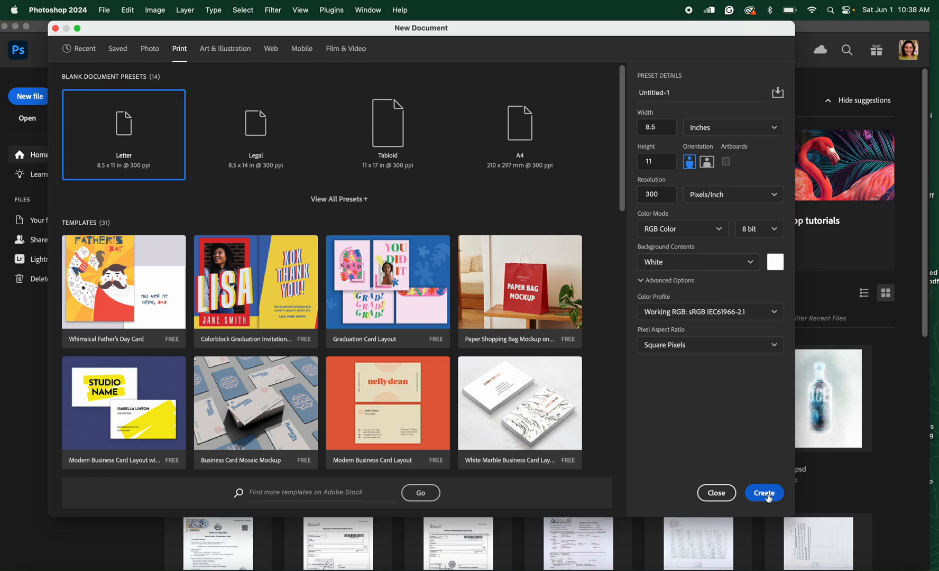
# Keep the pixel aspect ratio at Square Pixels and create the Letter document
pyautogui.click(682, 348)
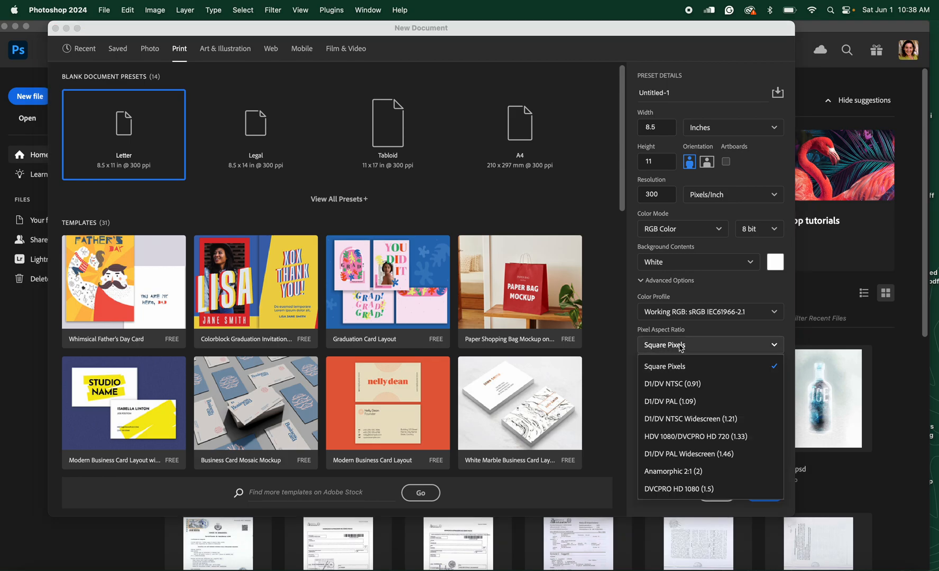
pyautogui.click(670, 369)
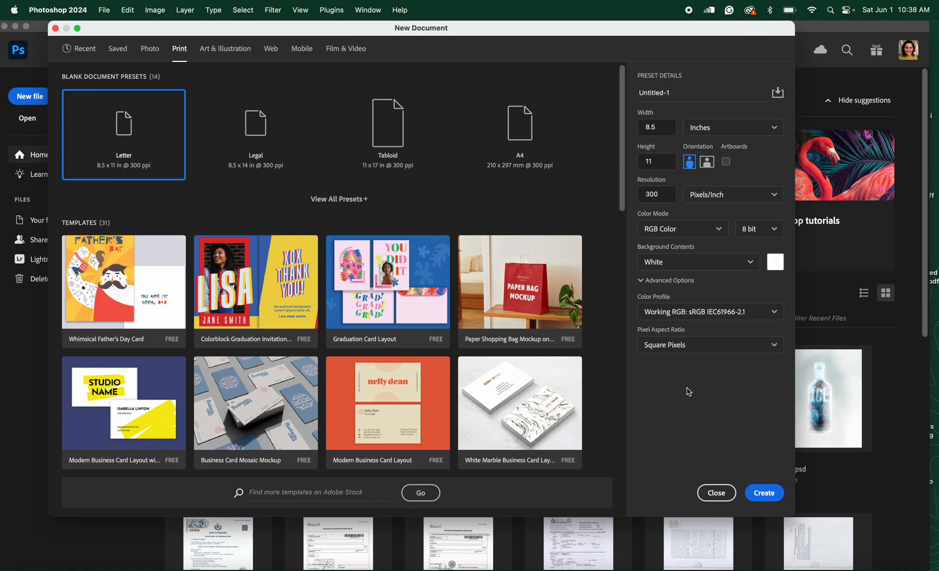
pyautogui.click(765, 493)
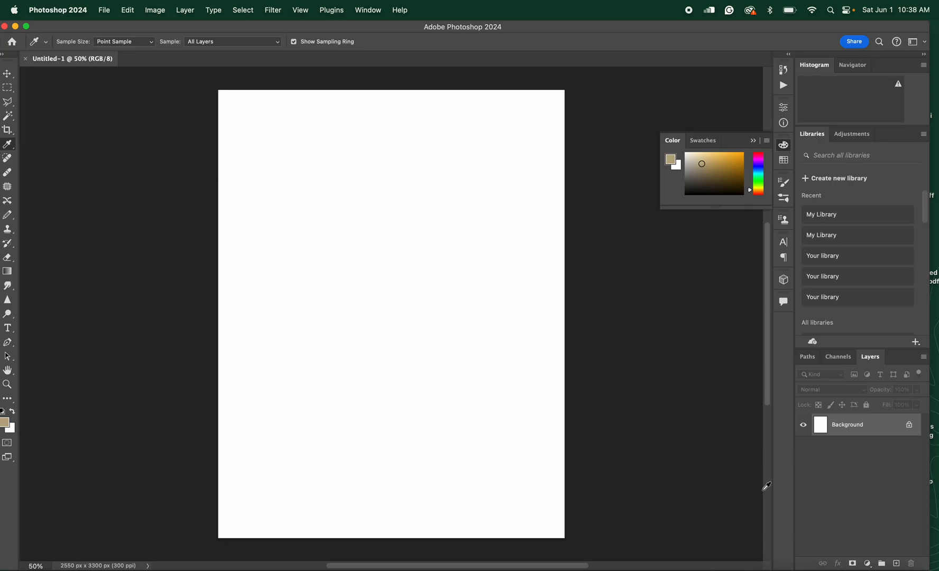
# Shift the application window slightly and set the foreground color to orange cc900c
pyautogui.moveTo(175, 30); pyautogui.dragTo(184, 30)
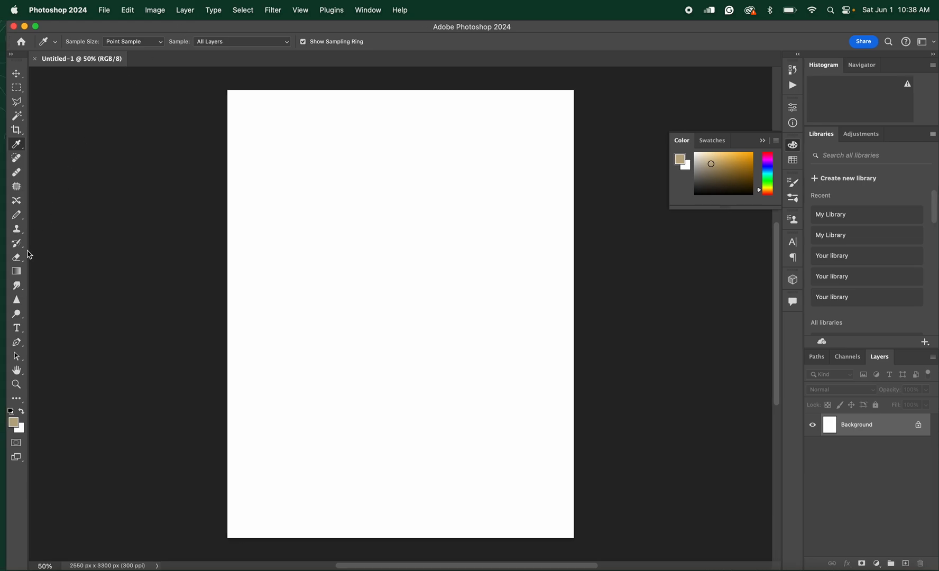
pyautogui.click(11, 426)
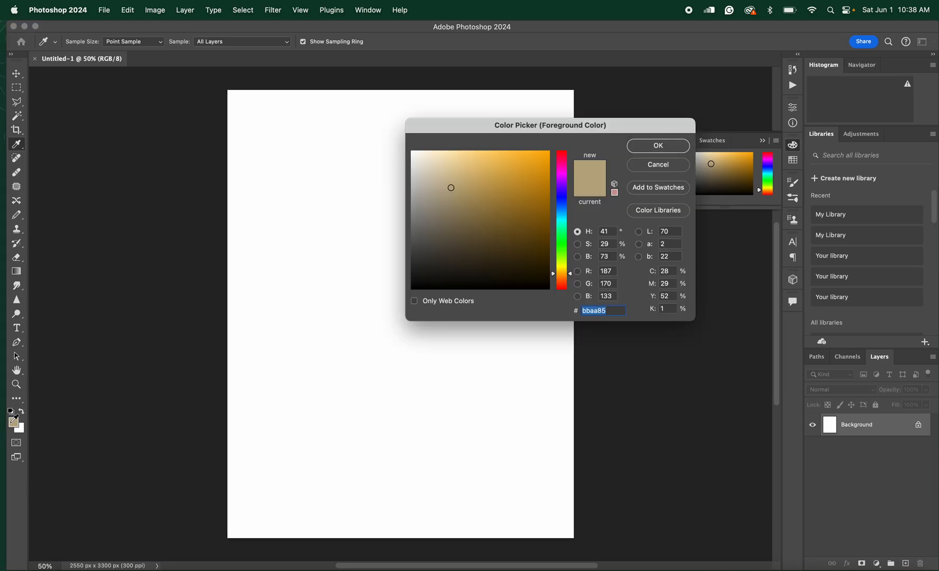
pyautogui.click(522, 217)
pyautogui.click(542, 179)
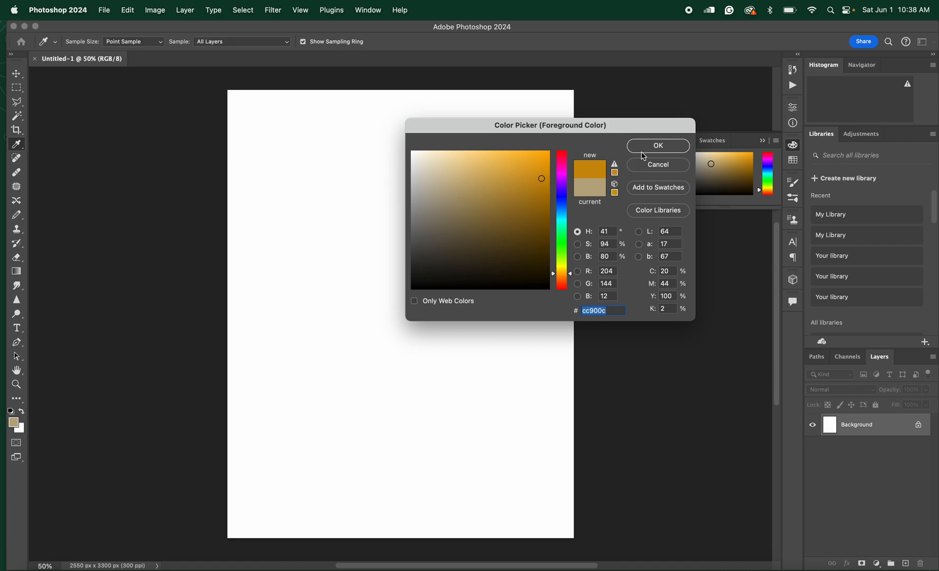
pyautogui.click(656, 146)
# Activate the Pencil tool and adjust its tip size to 200
pyautogui.press('b')
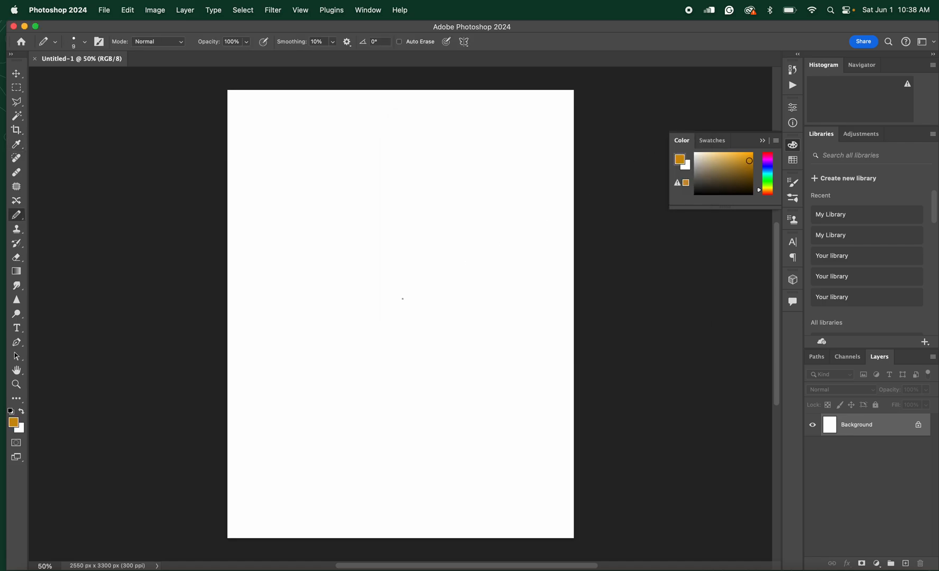
pyautogui.press(']')
pyautogui.press(']')
pyautogui.press(']')
pyautogui.press(']')
pyautogui.press(']')
pyautogui.press(']')
pyautogui.press(']')
pyautogui.press(']')
pyautogui.press(']')
pyautogui.press(']')
pyautogui.press('[')
pyautogui.press('[')
pyautogui.press('[')
pyautogui.press('[')
pyautogui.press(']')
pyautogui.press(']')
pyautogui.press(']')
pyautogui.press(']')
pyautogui.press(']')
pyautogui.press(']')
pyautogui.press(']')
pyautogui.press(']')
pyautogui.press(']')
pyautogui.press('[')
pyautogui.press('[')
pyautogui.press('[')
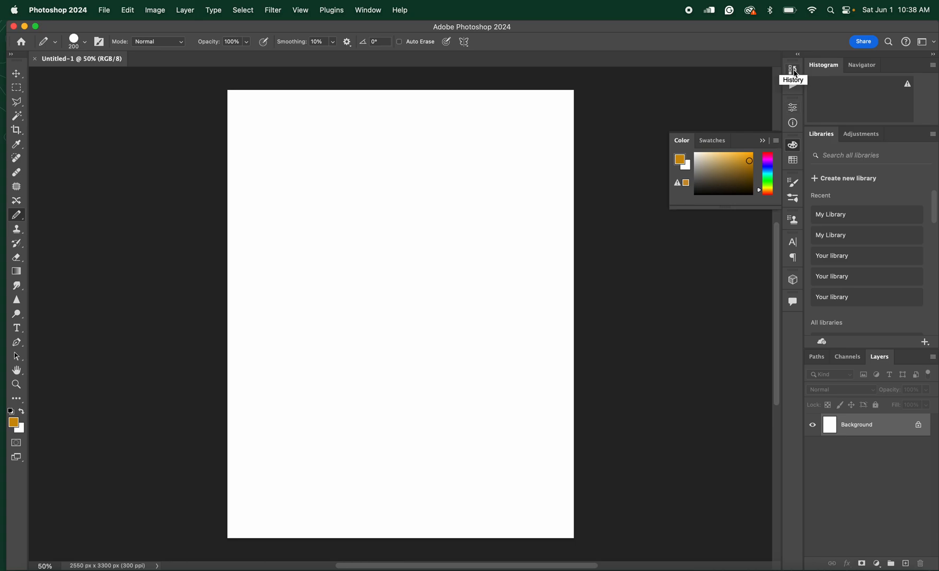
# Display the color swatches
pyautogui.click(796, 161)
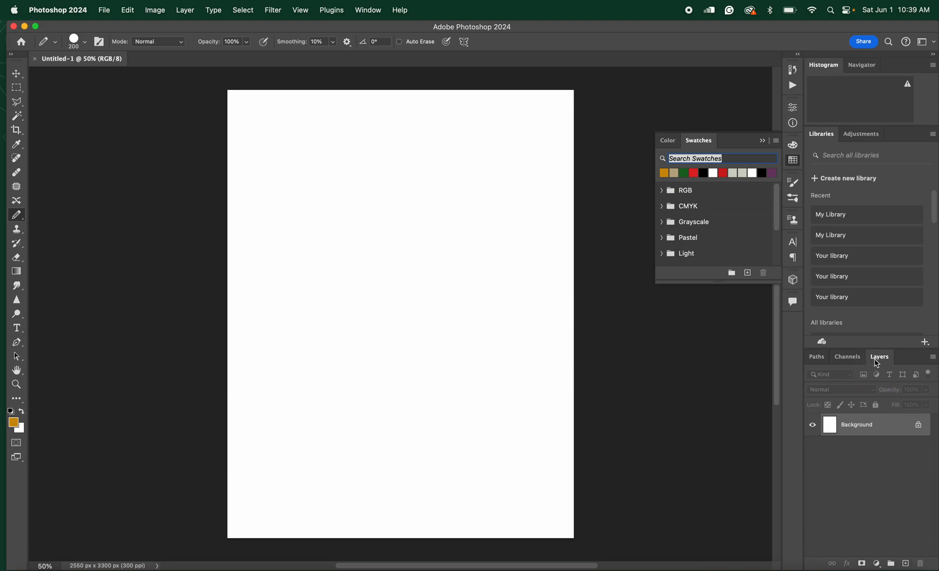
# Detach the Layers panel from its dock, collapse the swatches, and float the panel beside the page
pyautogui.moveTo(879, 357); pyautogui.dragTo(672, 295)
pyautogui.click(762, 141)
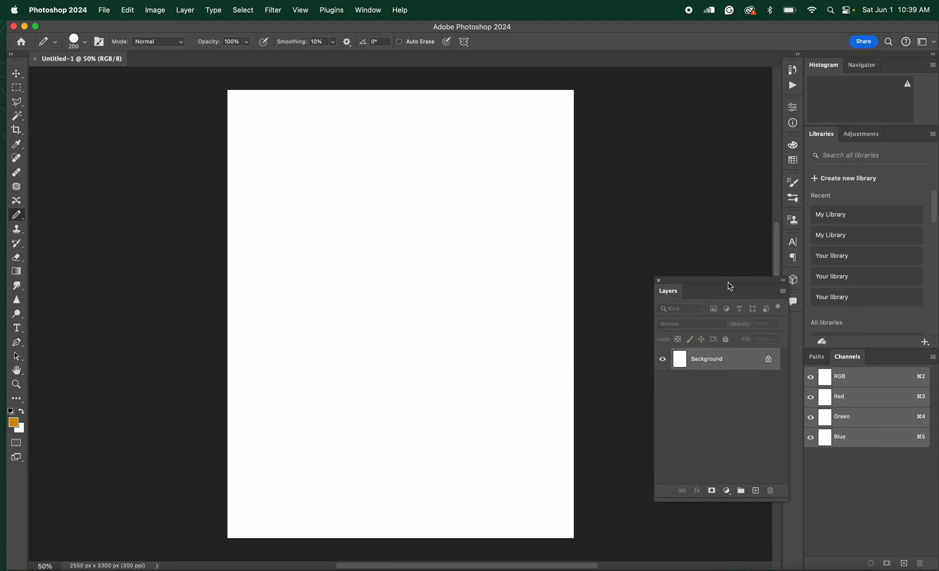
pyautogui.moveTo(729, 281); pyautogui.dragTo(672, 100)
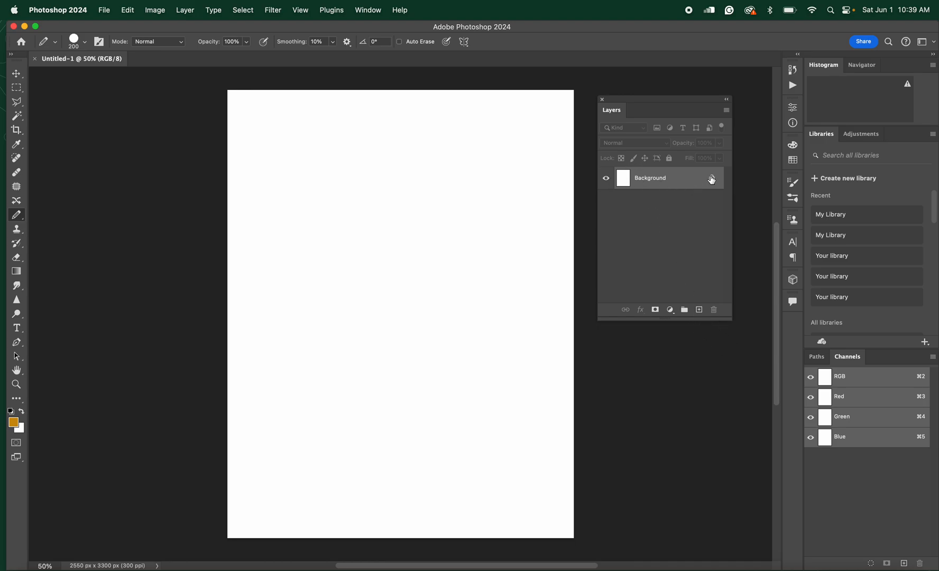
# Convert the locked Background into a regular layer, keeping the name Layer 0 and the Normal blending mode
pyautogui.doubleClick(690, 183)
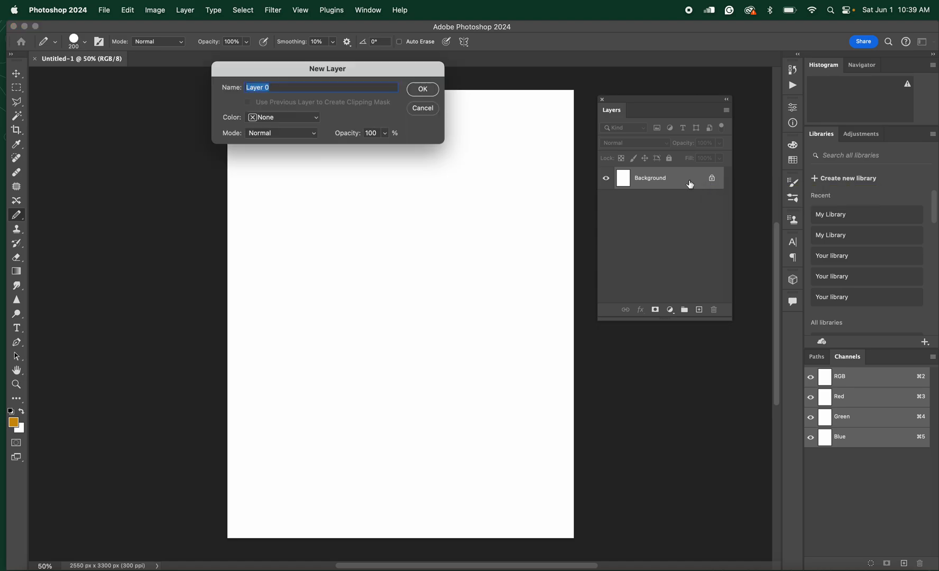
pyautogui.click(415, 89)
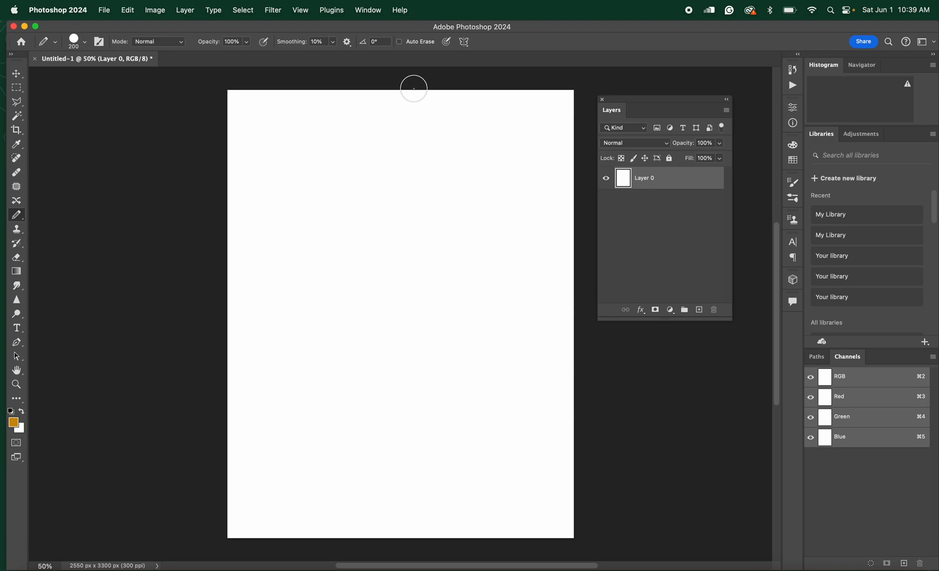
# Add a new layer and draw a winding orange pencil stroke down the middle of the page
pyautogui.click(699, 311)
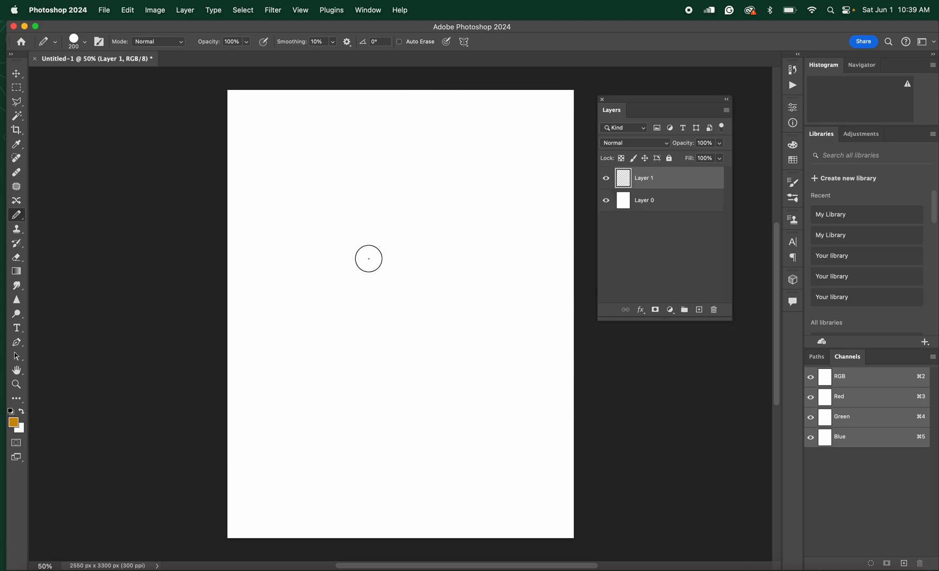
pyautogui.moveTo(344, 246)
pyautogui.mouseDown()
pyautogui.moveTo(404, 240)
pyautogui.moveTo(401, 272)
pyautogui.moveTo(360, 298)
pyautogui.moveTo(447, 337)
pyautogui.moveTo(435, 398)
pyautogui.moveTo(377, 393)
pyautogui.moveTo(363, 445)
pyautogui.mouseUp()
# Examine the edge of the winding pencil stroke at pixel level and return to an overview of the page
pyautogui.click(16, 384)
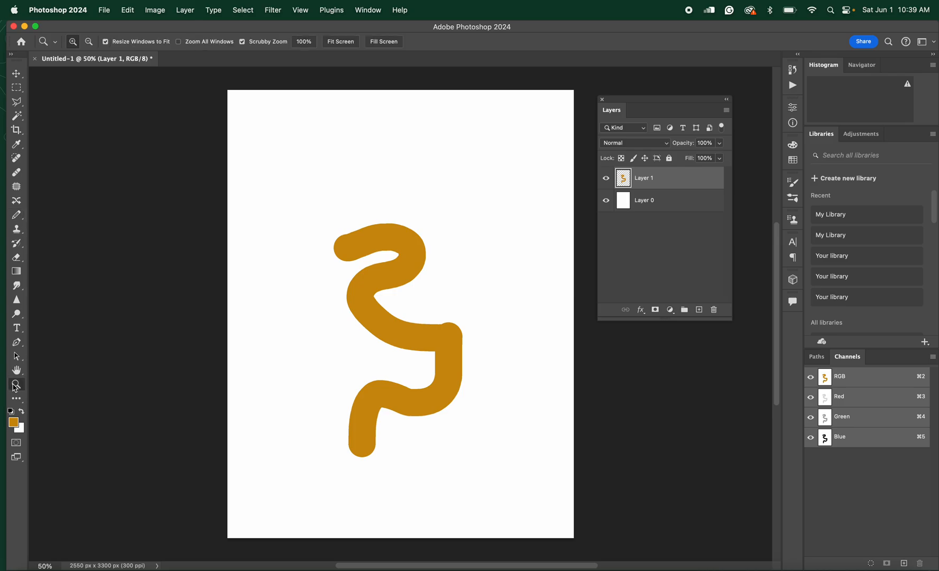
pyautogui.moveTo(436, 319); pyautogui.dragTo(564, 377)
pyautogui.scroll(-5, 487, 405)
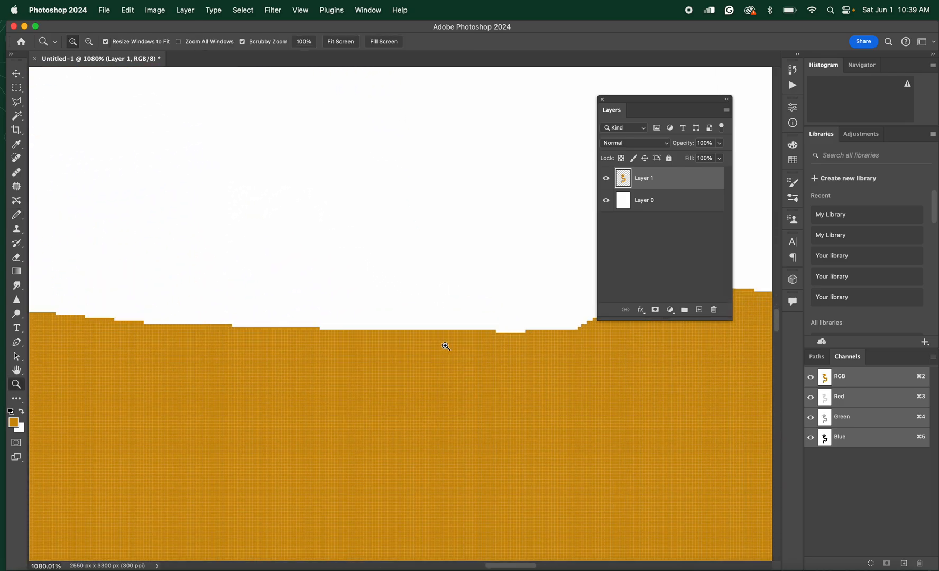
pyautogui.moveTo(446, 346); pyautogui.dragTo(544, 370)
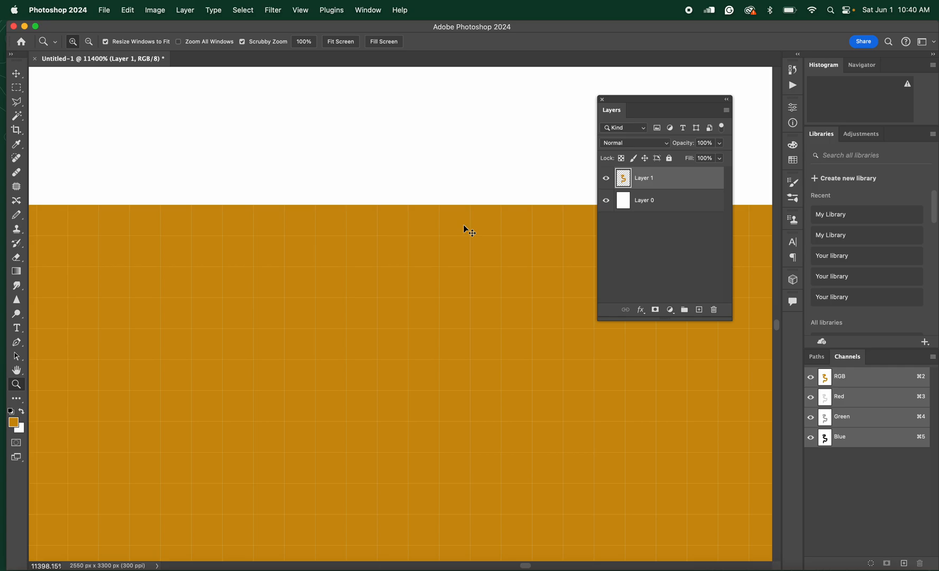
pyautogui.press('super+minus')
pyautogui.press('super+minus')
pyautogui.press('super+minus')
pyautogui.press('super+minus')
pyautogui.press('super+minus')
pyautogui.press('super+minus')
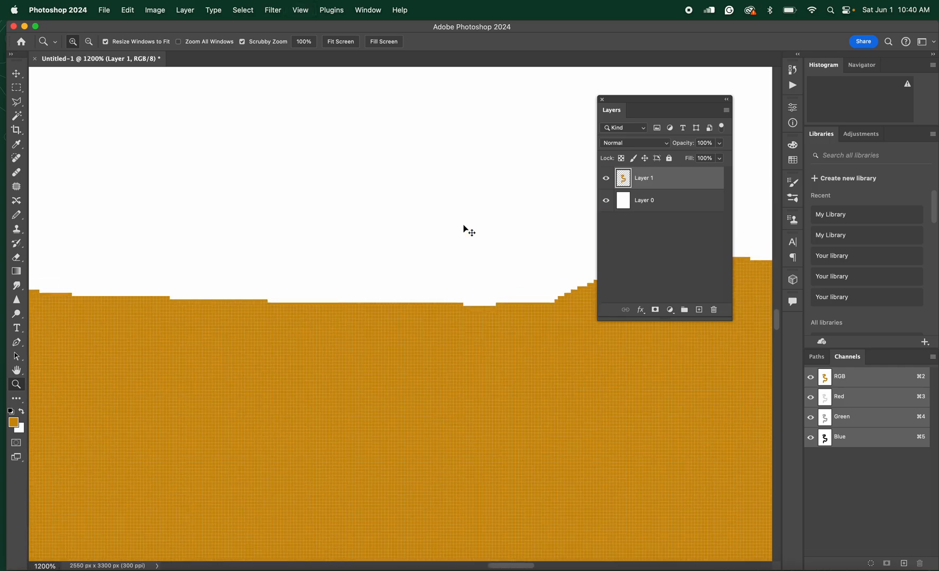
pyautogui.press('super+minus')
pyautogui.press('super+minus')
pyautogui.press('super+minus')
pyautogui.press('super+minus')
pyautogui.press('super+minus')
pyautogui.press('super+minus')
pyautogui.press('super+minus')
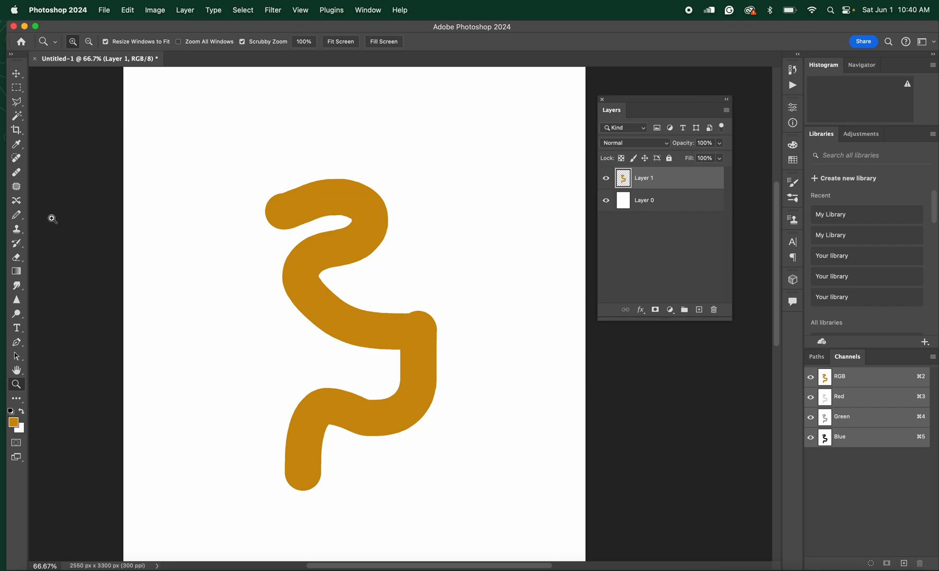
# Return to the Pencil tool, enlarge its tip to 800 px and choose the Soft Round Pressure Opacity preset
pyautogui.press('b')
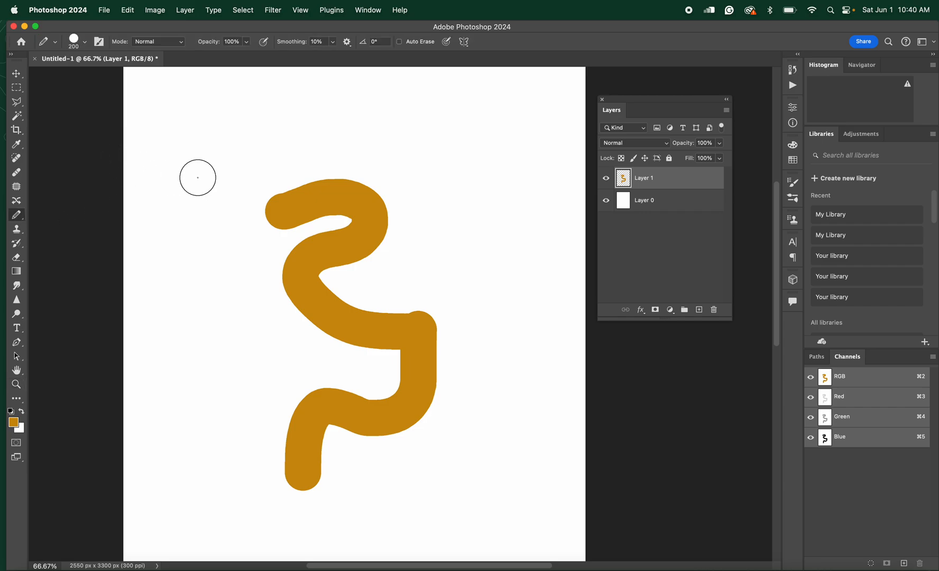
pyautogui.press(']')
pyautogui.press(']')
pyautogui.press(']')
pyautogui.press(']')
pyautogui.press(']')
pyautogui.press(']')
pyautogui.press(']')
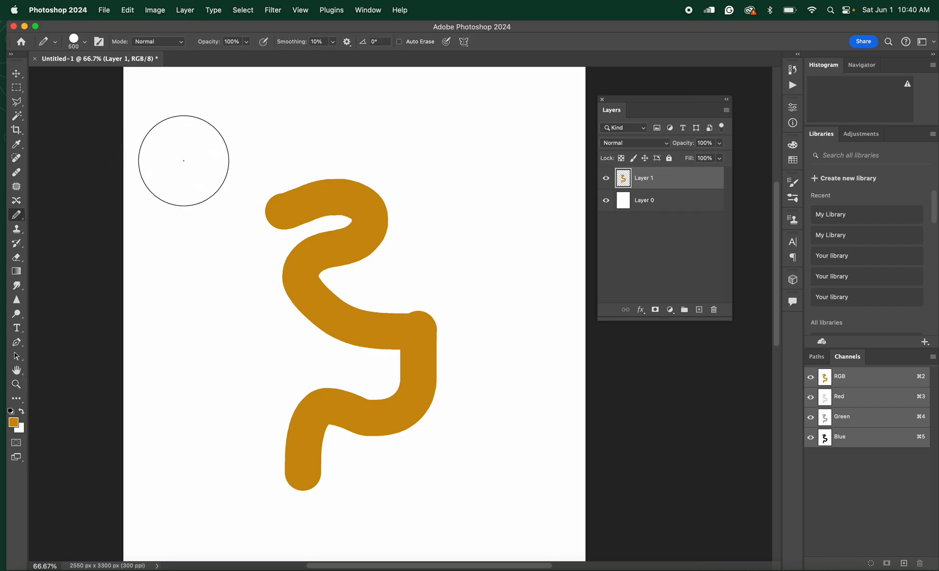
pyautogui.click(85, 44)
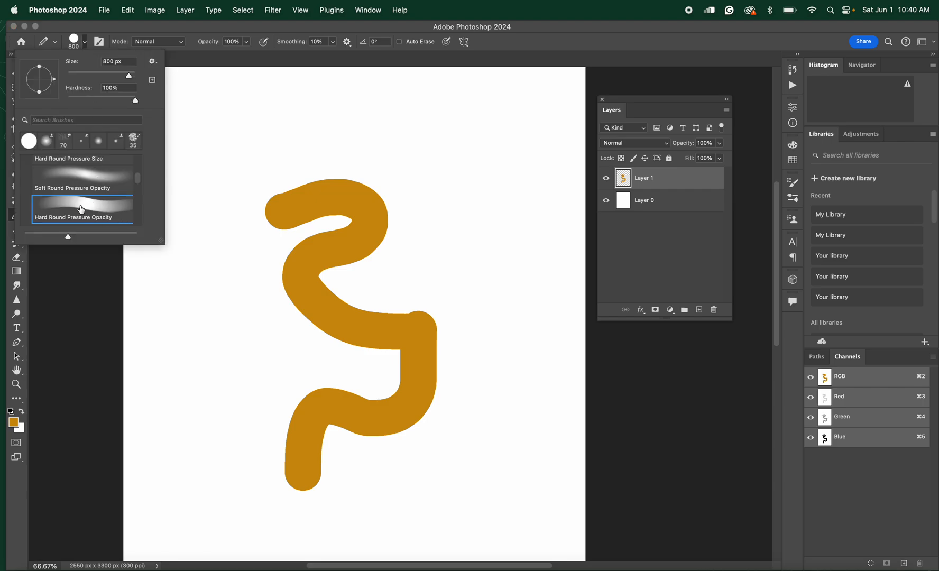
pyautogui.click(93, 175)
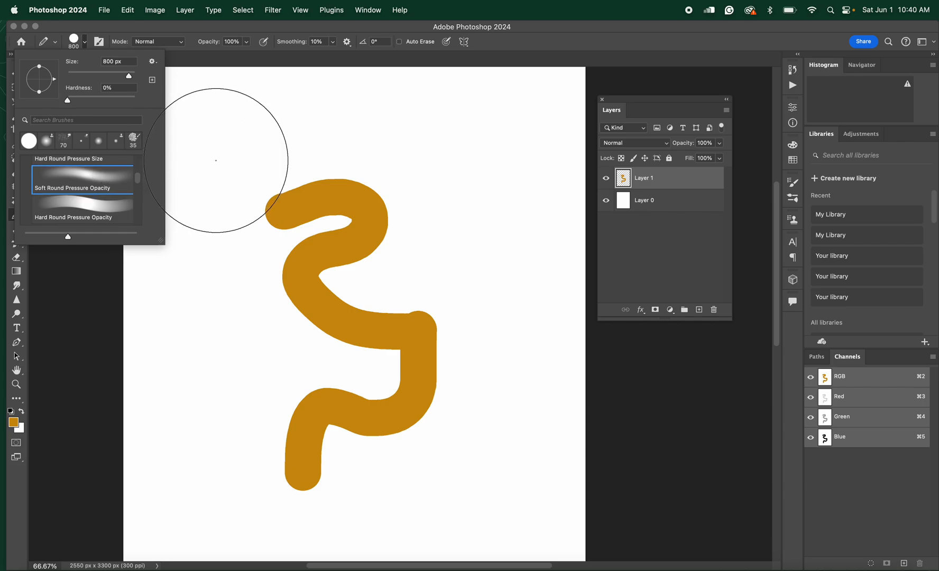
# Stamp a single 800 px pencil dot near the page's upper-left corner and undo it
pyautogui.click(199, 145)
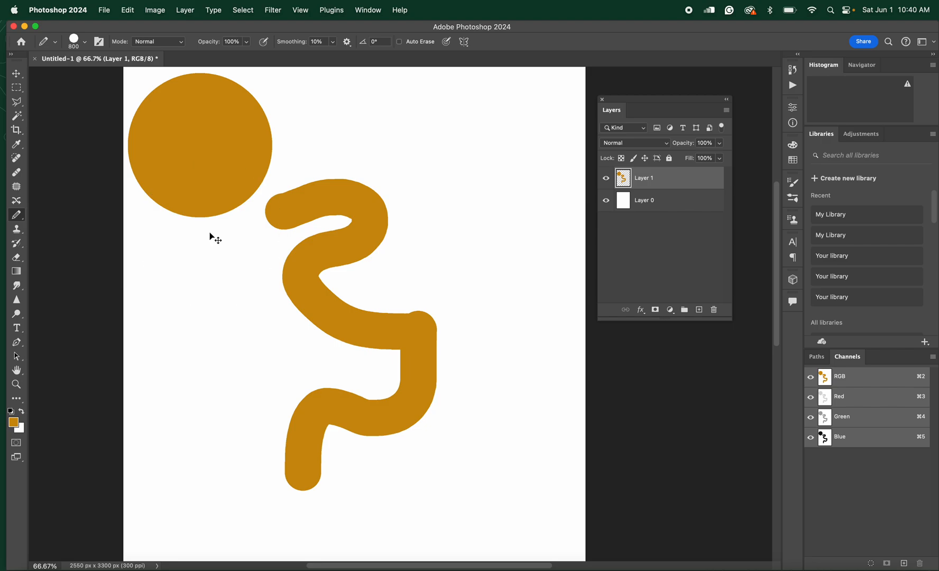
pyautogui.press('super+z')
# Reduce the pencil tip to 150 px and draw a short orange arc above the winding stroke
pyautogui.press('[')
pyautogui.press('[')
pyautogui.press('[')
pyautogui.press('[')
pyautogui.press('[')
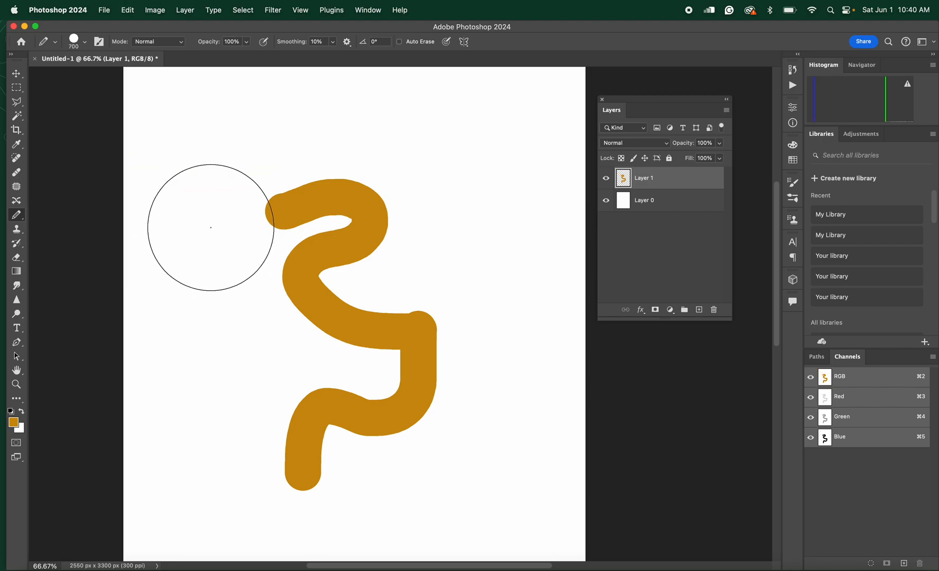
pyautogui.press('[')
pyautogui.press('[')
pyautogui.press('[')
pyautogui.press('[')
pyautogui.moveTo(232, 176)
pyautogui.mouseDown()
pyautogui.moveTo(255, 145)
pyautogui.moveTo(288, 133)
pyautogui.moveTo(340, 149)
pyautogui.mouseUp()
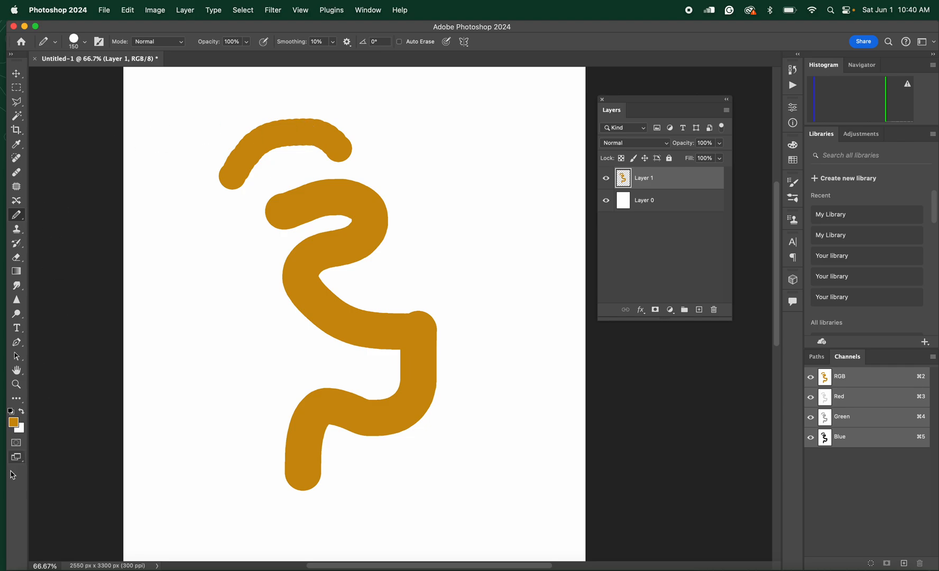
# Examine the lower edge of the short pencil arc at pixel level and return to an overview of the page
pyautogui.click(17, 384)
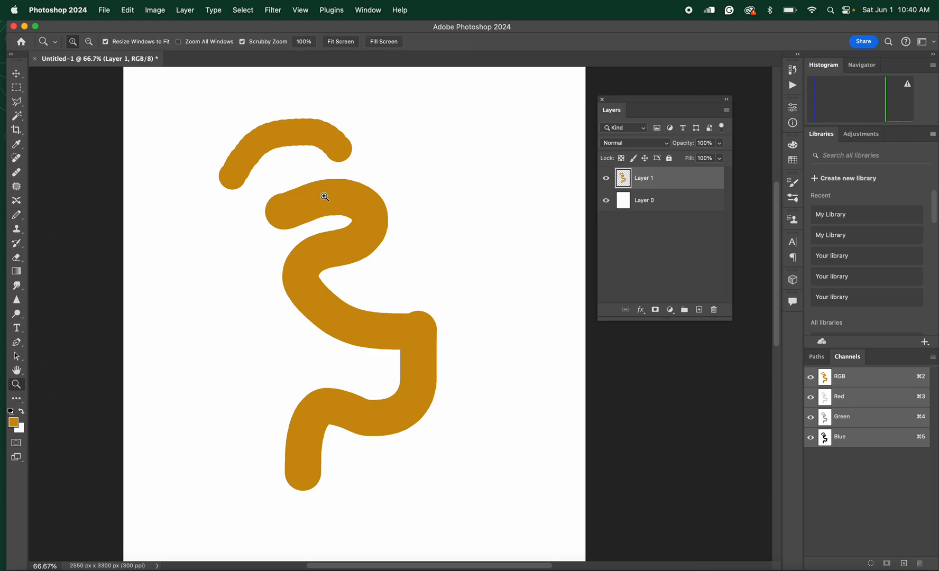
pyautogui.moveTo(304, 144); pyautogui.dragTo(370, 182)
pyautogui.scroll(3, 294, 137)
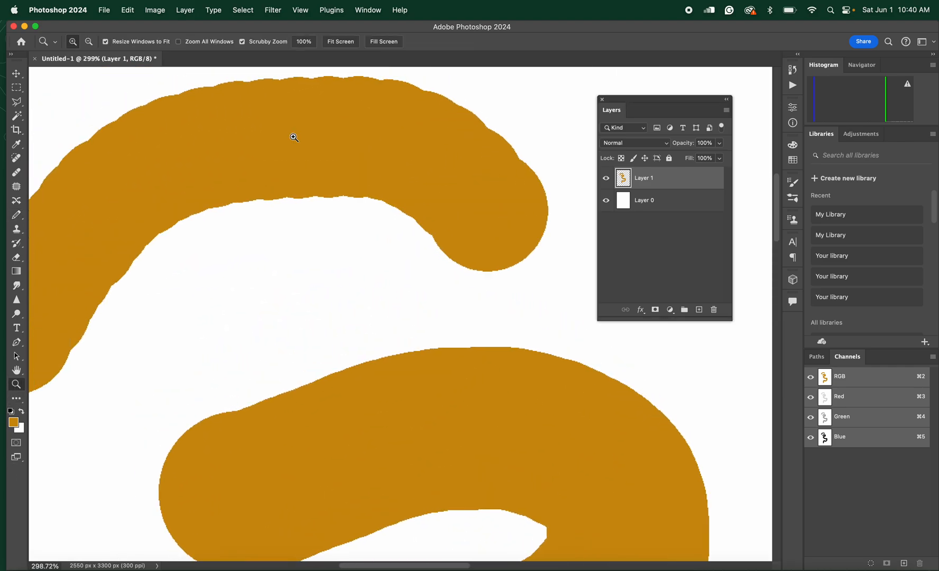
pyautogui.moveTo(323, 220); pyautogui.dragTo(389, 250)
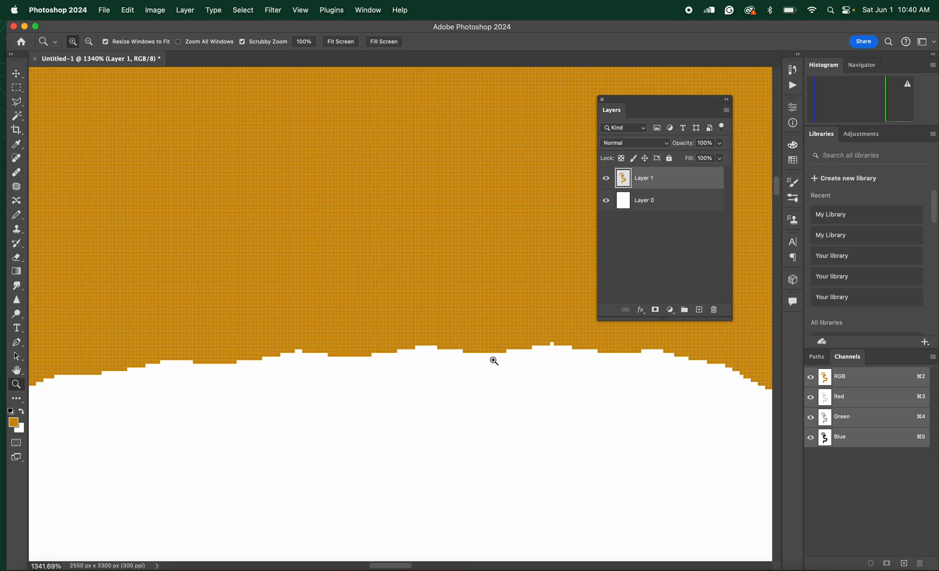
pyautogui.moveTo(545, 347); pyautogui.dragTo(613, 390)
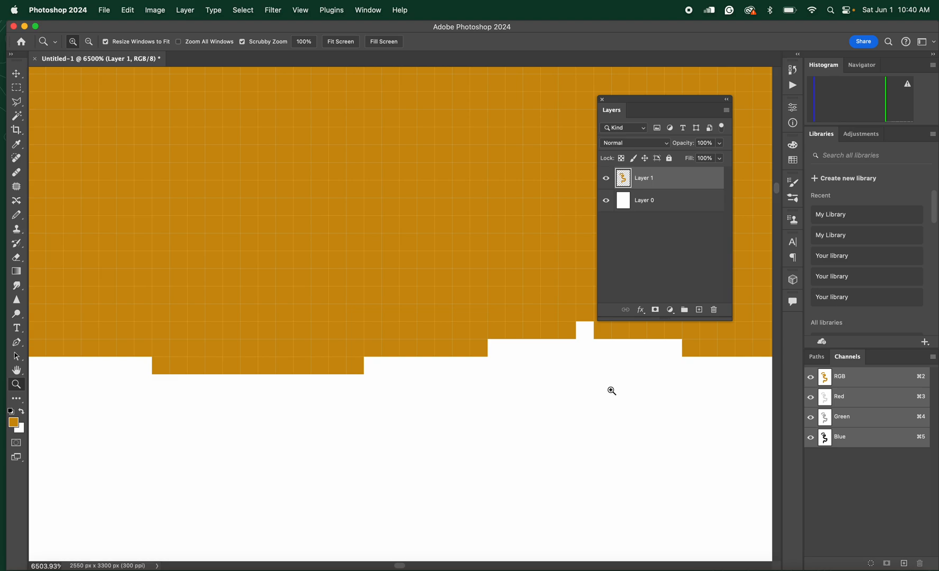
pyautogui.press('super+minus')
pyautogui.press('super+minus')
pyautogui.press('super+minus')
pyautogui.press('super+minus')
pyautogui.press('super+minus')
pyautogui.press('super+minus')
pyautogui.press('super+minus')
pyautogui.press('super+minus')
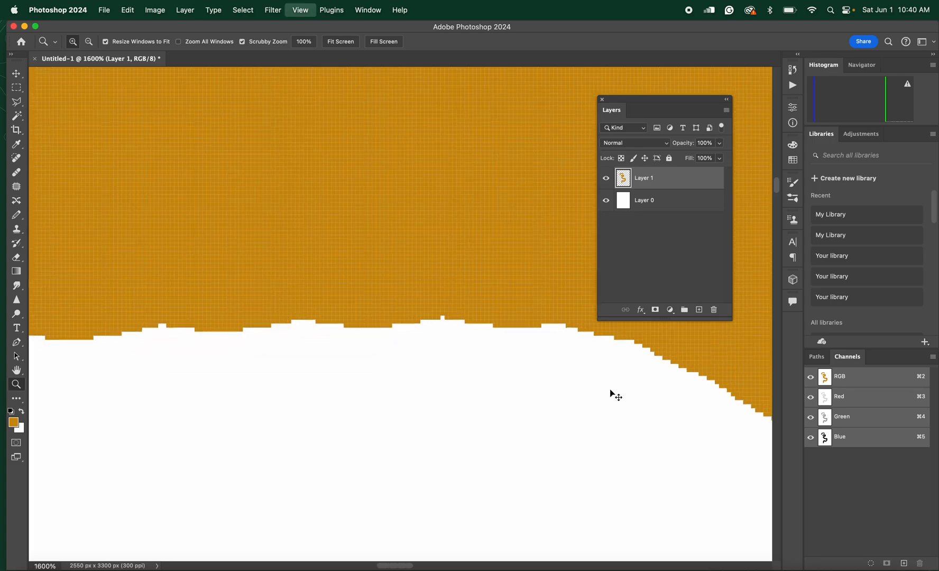
pyautogui.press('super+minus')
pyautogui.press('super+minus')
pyautogui.press('super+minus')
pyautogui.press('super+minus')
pyautogui.press('super+minus')
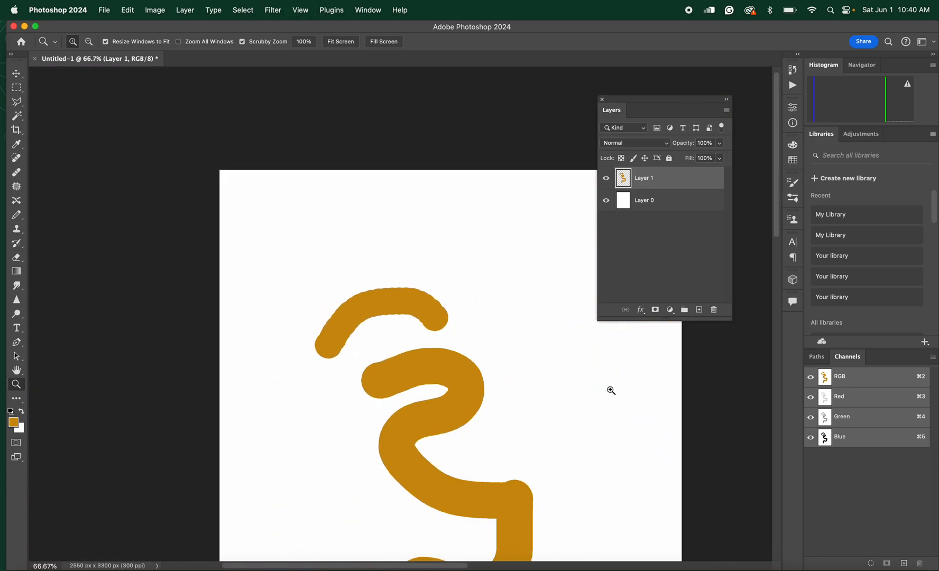
# Switch to the Elliptical Marquee tool, draw a trial oval selection above the pencil arc and clear it
pyautogui.click(17, 89)
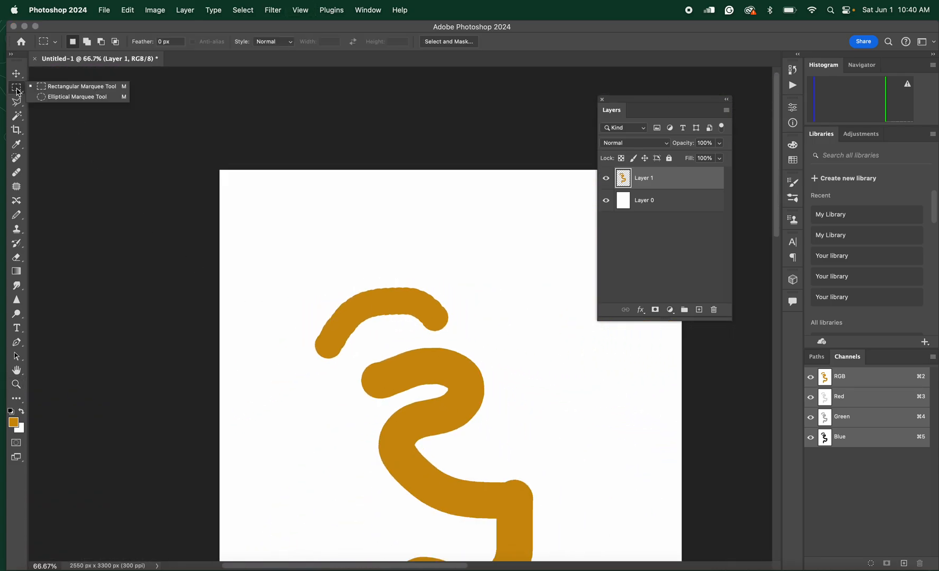
pyautogui.click(41, 99)
pyautogui.moveTo(294, 218); pyautogui.dragTo(420, 272)
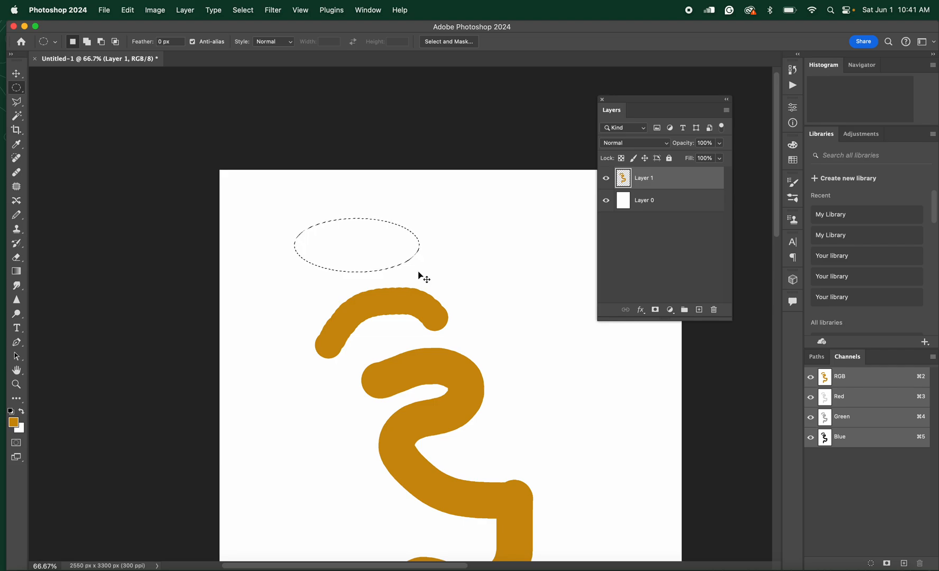
pyautogui.click(421, 274)
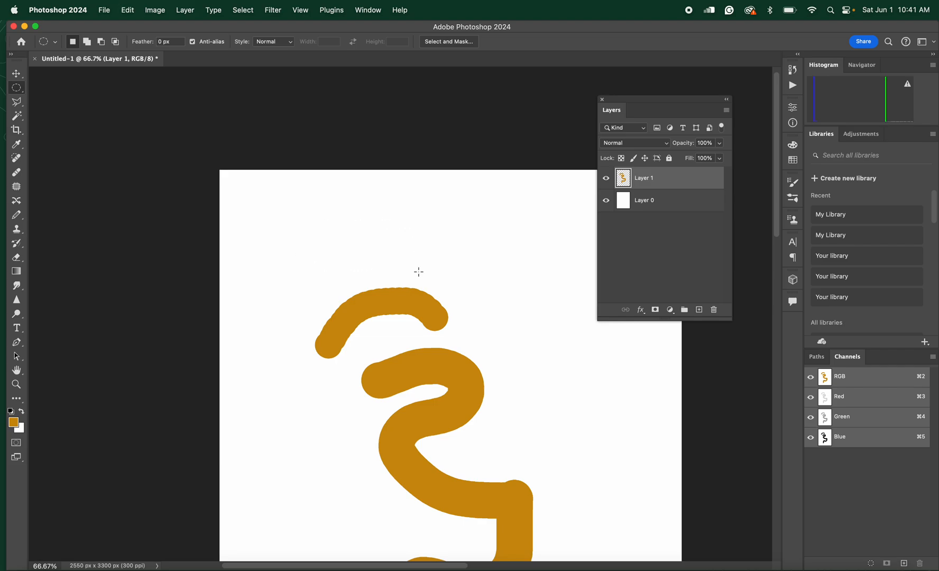
# Set the marquee feather to 10 px and draw a wide oval selection above the pencil arc
pyautogui.click(160, 39)
pyautogui.click(160, 42)
pyautogui.write('1')
pyautogui.doubleClick(164, 41)
pyautogui.moveTo(285, 205); pyautogui.dragTo(404, 260)
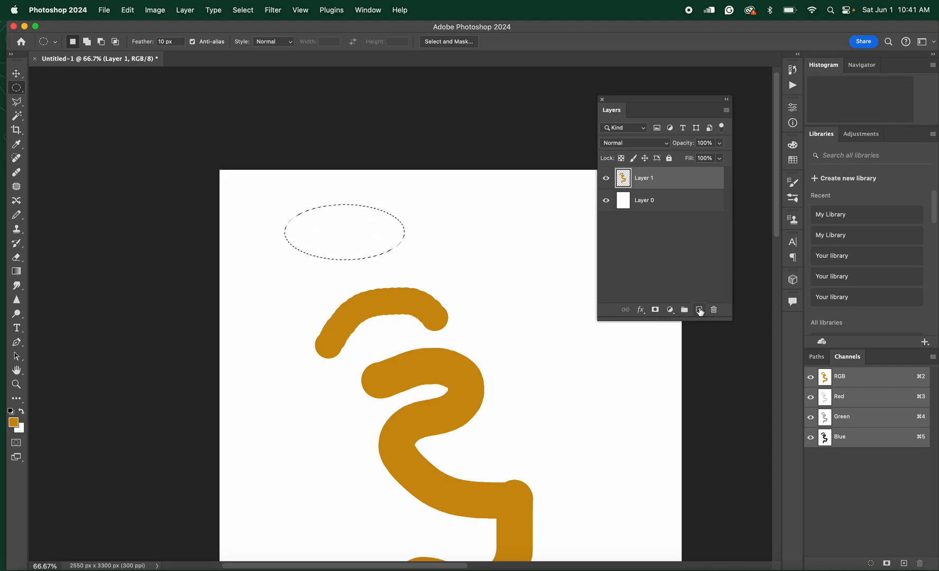
# Add a new layer and fill the feathered oval selection with the orange foreground color
pyautogui.click(699, 310)
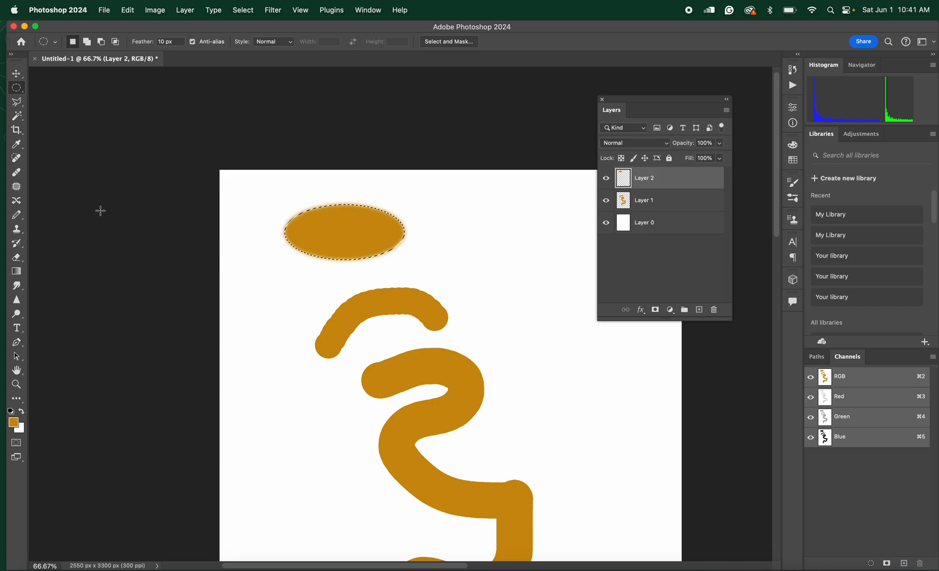
pyautogui.click(129, 13)
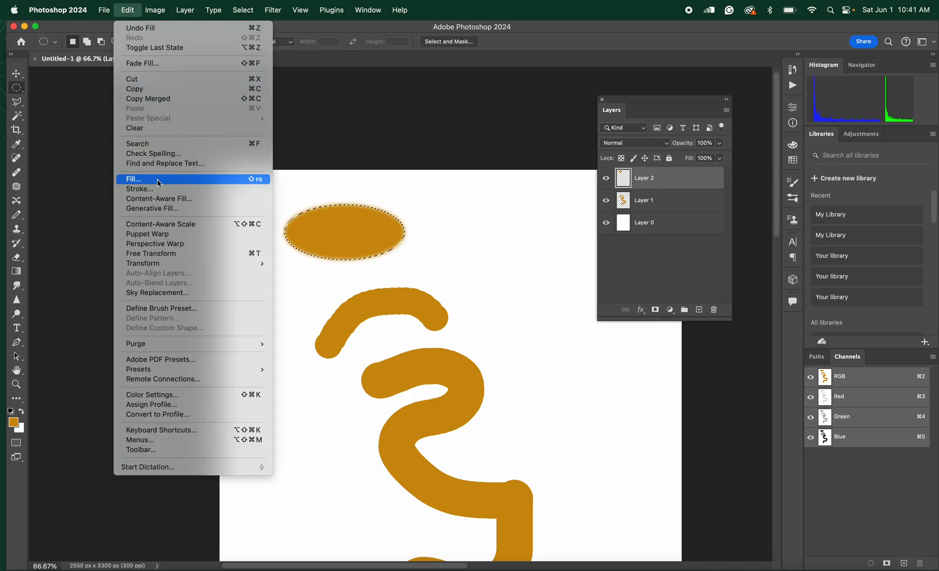
pyautogui.click(411, 178)
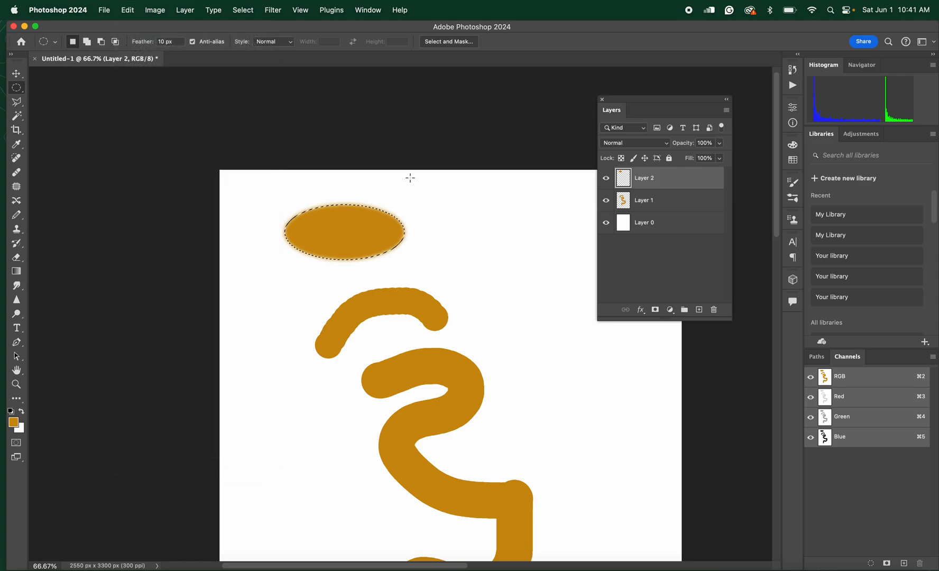
# Inspect the filled oval's feathered edge up close and clear the selection around it
pyautogui.press('z')
pyautogui.moveTo(392, 234); pyautogui.dragTo(478, 249)
pyautogui.press('super+d')
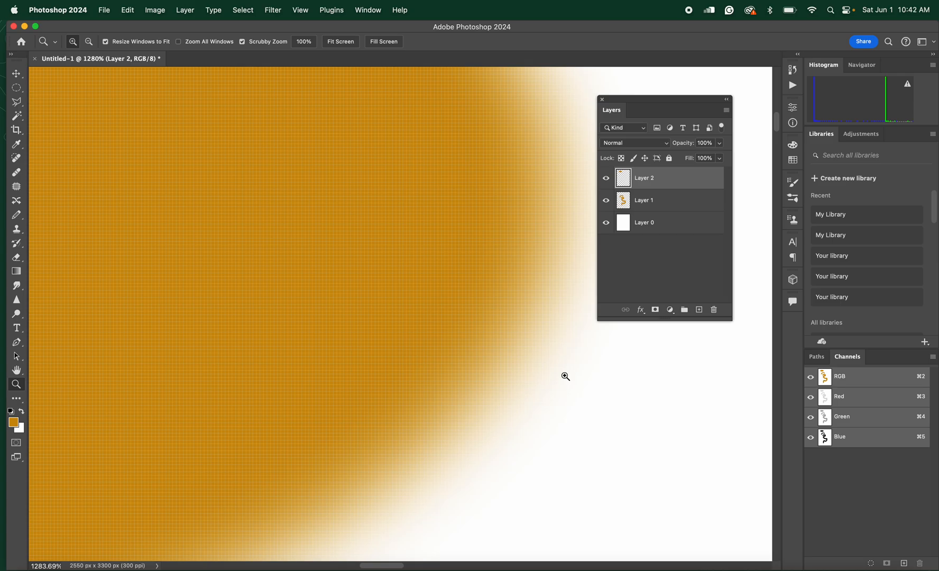
# Examine the upper edge of the short pencil arc at pixel level to compare it with the feathered oval
pyautogui.press('super+minus')
pyautogui.press('super+minus')
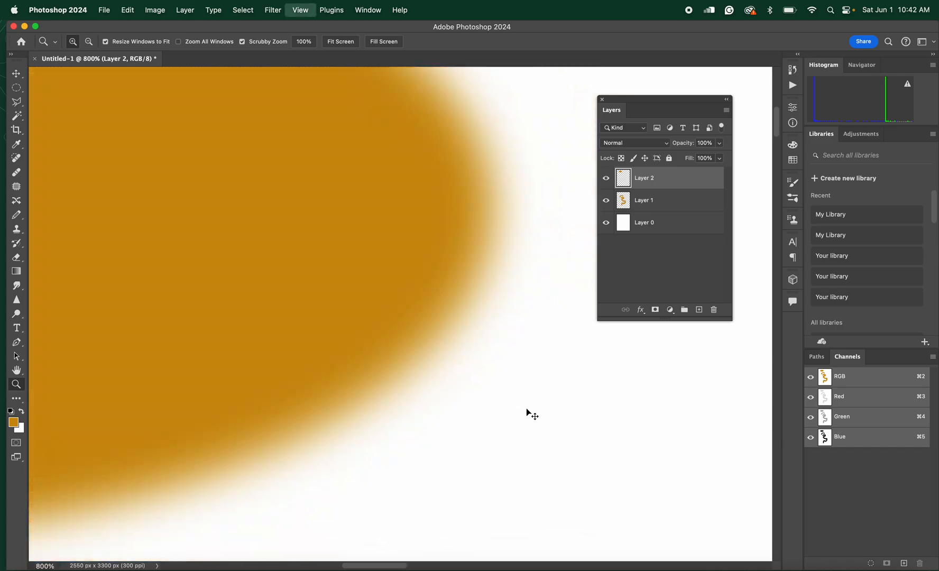
pyautogui.press('super+minus')
pyautogui.press('super+minus')
pyautogui.press('super+minus')
pyautogui.press('super+minus')
pyautogui.press('super+minus')
pyautogui.press('super+minus')
pyautogui.press('super+minus')
pyautogui.press('super+minus')
pyautogui.press('super+minus')
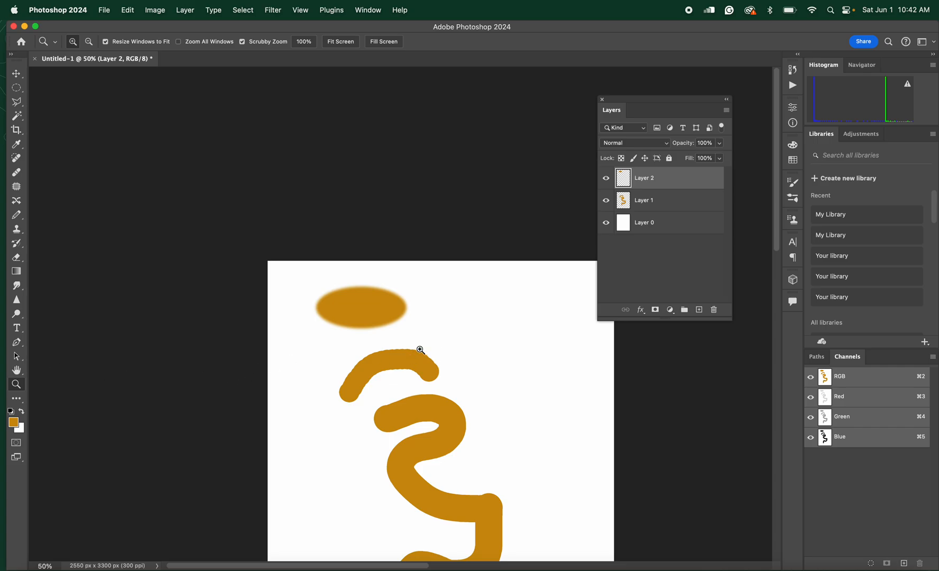
pyautogui.moveTo(420, 353); pyautogui.dragTo(553, 415)
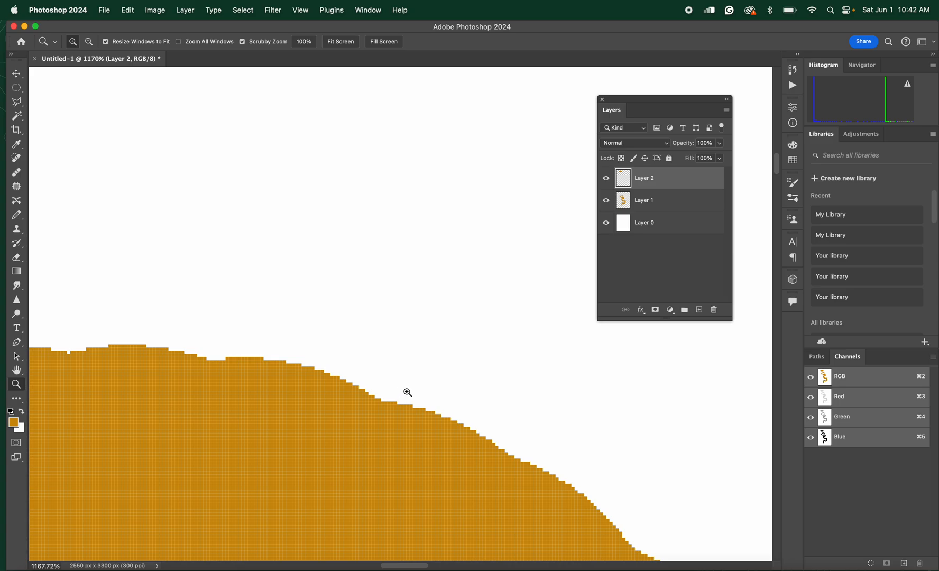
pyautogui.moveTo(407, 390); pyautogui.dragTo(476, 410)
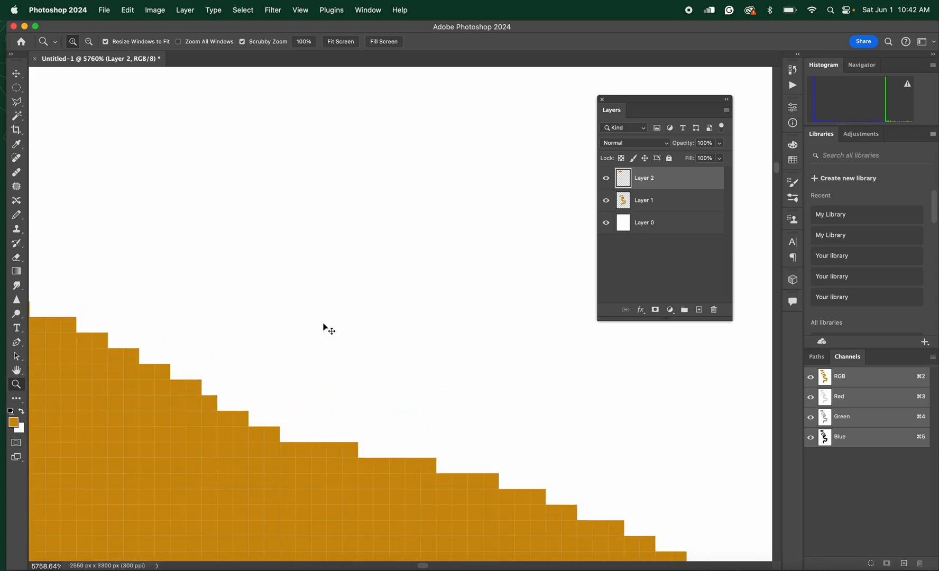
# Compare the short pencil arc's stepped edge at successive magnifications down to 200% and again at 600%
pyautogui.press('super+minus')
pyautogui.press('super+minus')
pyautogui.press('super+minus')
pyautogui.press('super+minus')
pyautogui.press('super+minus')
pyautogui.press('super+minus')
pyautogui.press('super+minus')
pyautogui.press('super+minus')
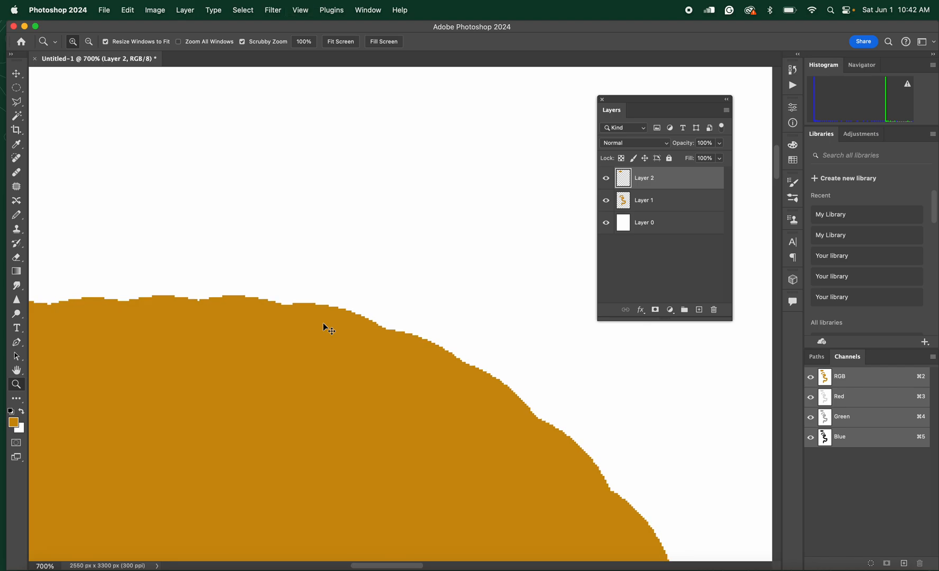
pyautogui.press('super+minus')
pyautogui.press('super+minus')
pyautogui.press('super+minus')
pyautogui.press('super+minus')
pyautogui.press('super+minus')
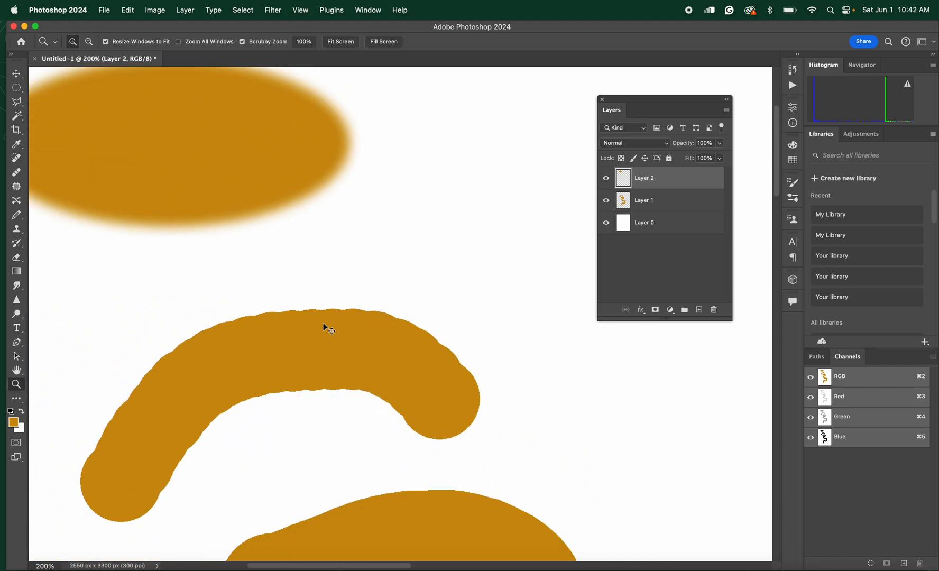
pyautogui.press('super+plus')
pyautogui.press('super+plus')
pyautogui.press('super+plus')
pyautogui.press('super+plus')
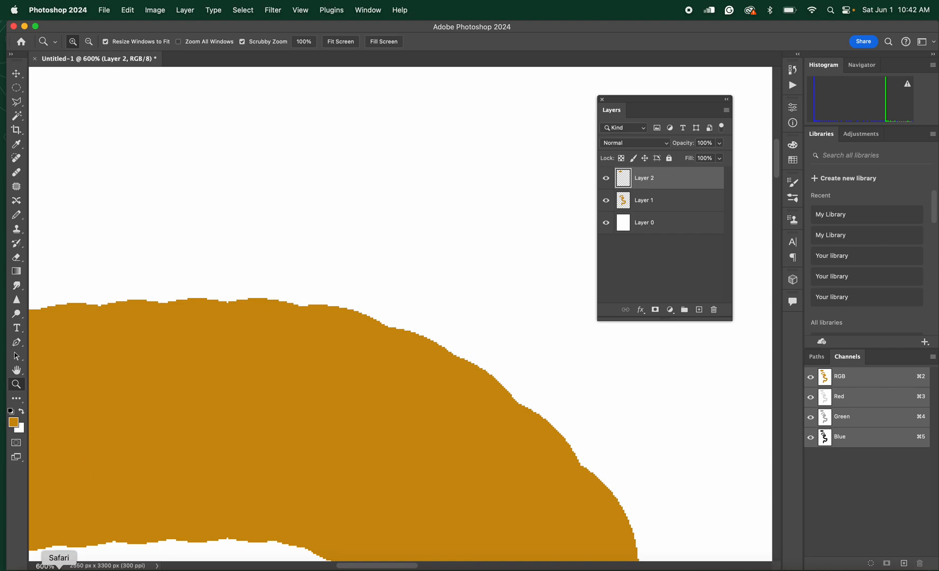
# View the document at 100%, inspect the feathered right end of the oval up close, and return to a 66.67% overview
pyautogui.doubleClick(16, 385)
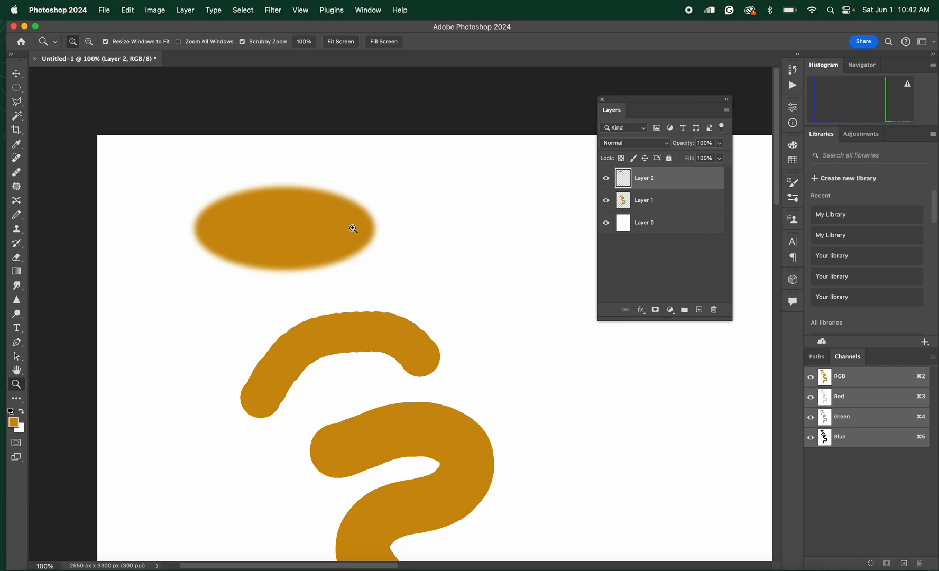
pyautogui.moveTo(365, 208); pyautogui.dragTo(445, 255)
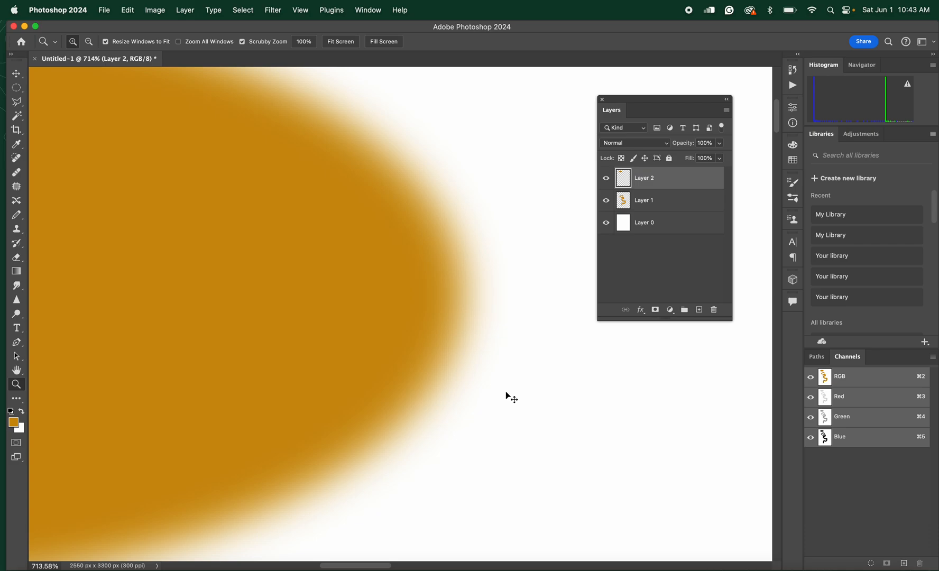
pyautogui.press('super+minus')
pyautogui.press('super+minus')
pyautogui.press('super+minus')
pyautogui.press('super+minus')
pyautogui.press('super+minus')
pyautogui.press('super+minus')
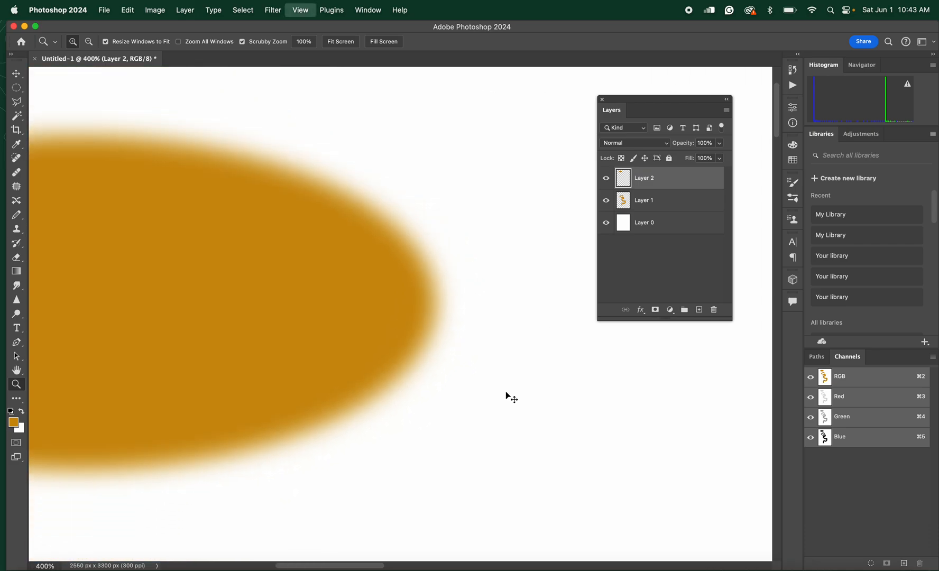
pyautogui.press('super+minus')
pyautogui.press('super+minus')
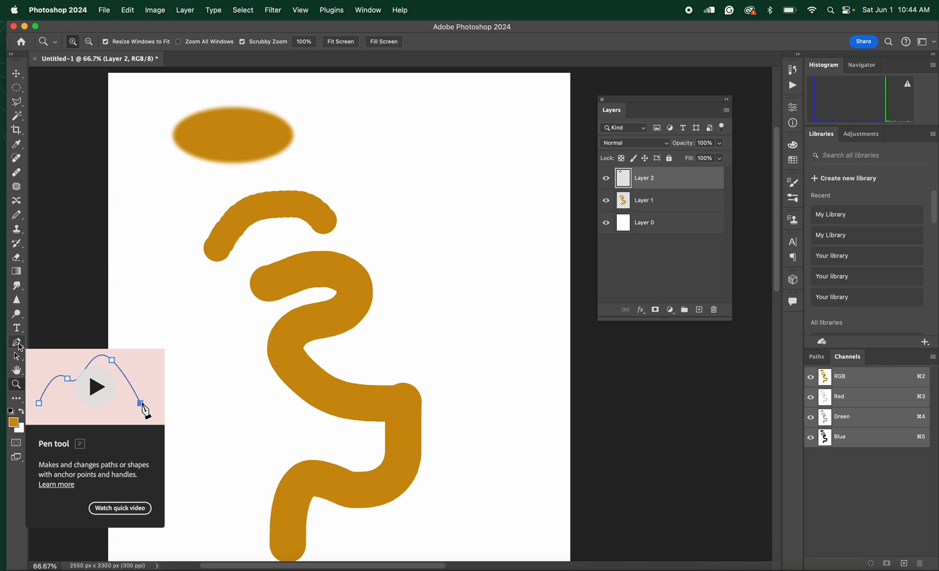
# Draw an open, wavy path with four anchor points using the Pen tool in the blank area right of the pencil arc
pyautogui.click(18, 344)
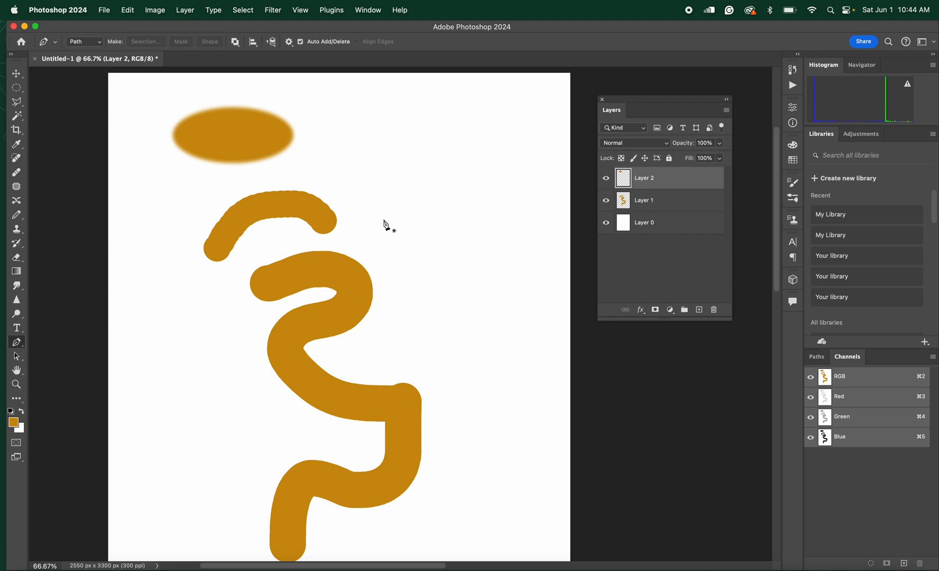
pyautogui.moveTo(384, 220); pyautogui.dragTo(407, 183)
pyautogui.moveTo(470, 185); pyautogui.dragTo(554, 228)
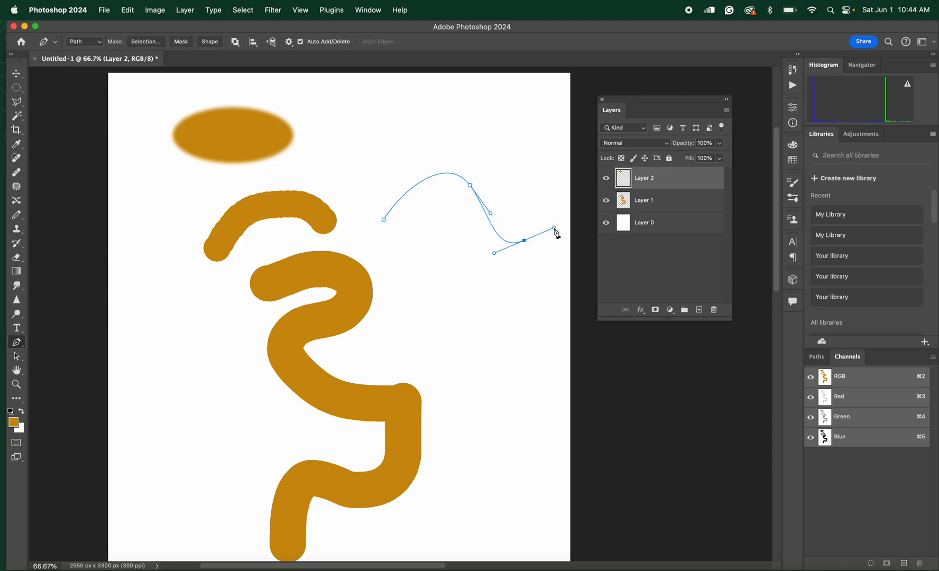
pyautogui.moveTo(549, 315); pyautogui.dragTo(523, 328)
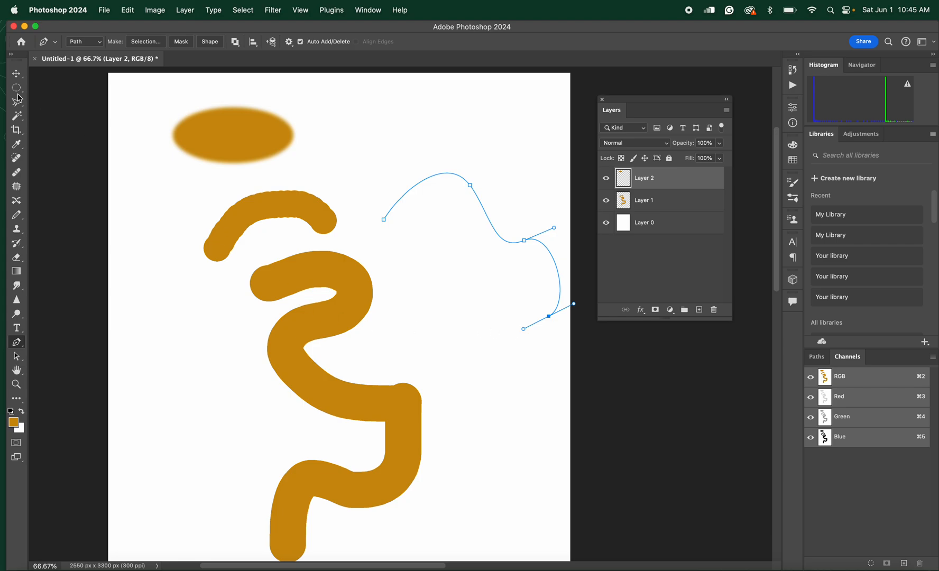
# Stop drawing the path and switch to the Move tool
pyautogui.click(15, 75)
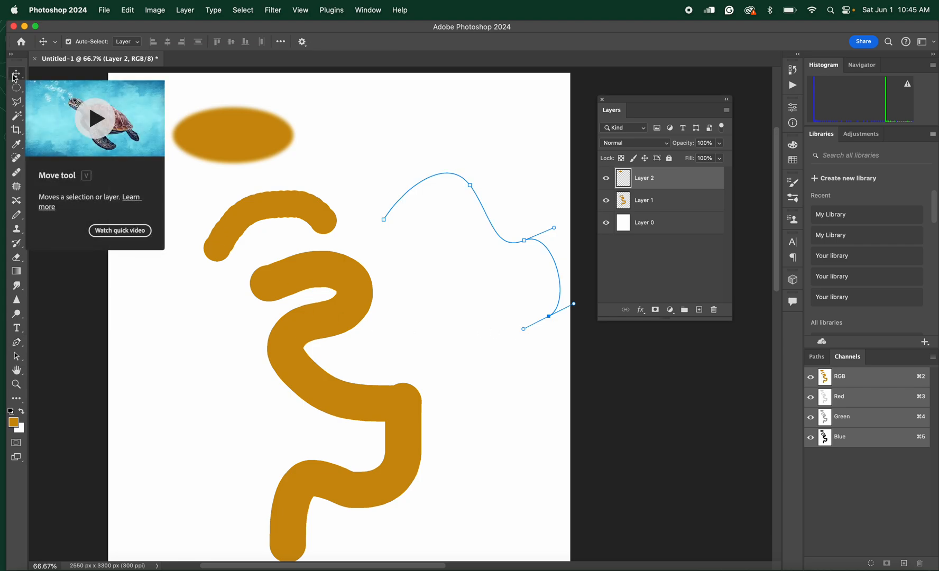
pyautogui.click(299, 180)
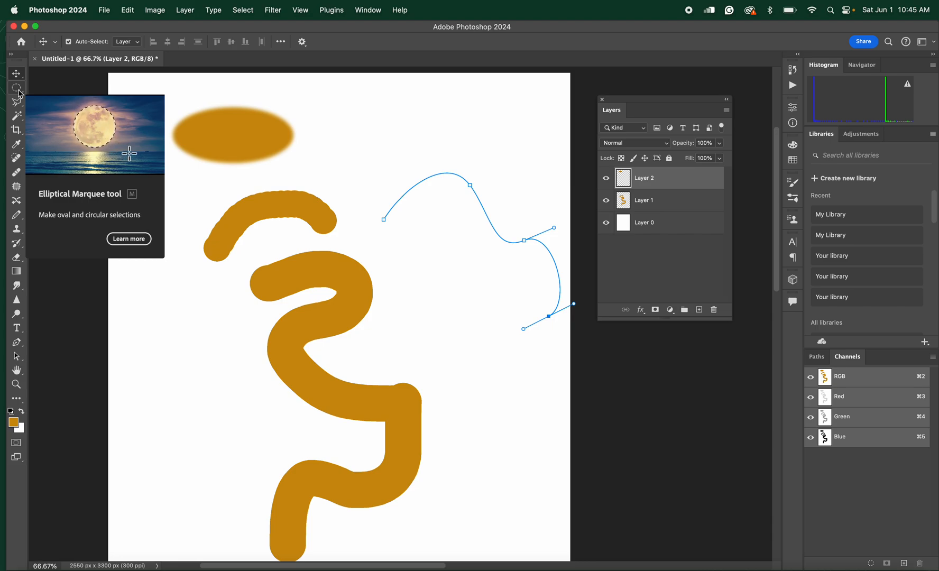
pyautogui.click(204, 95)
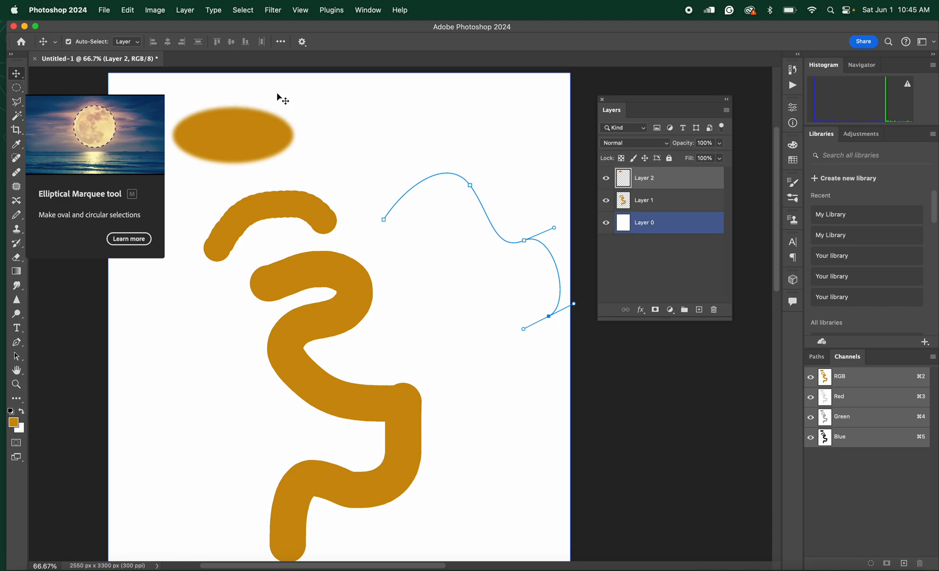